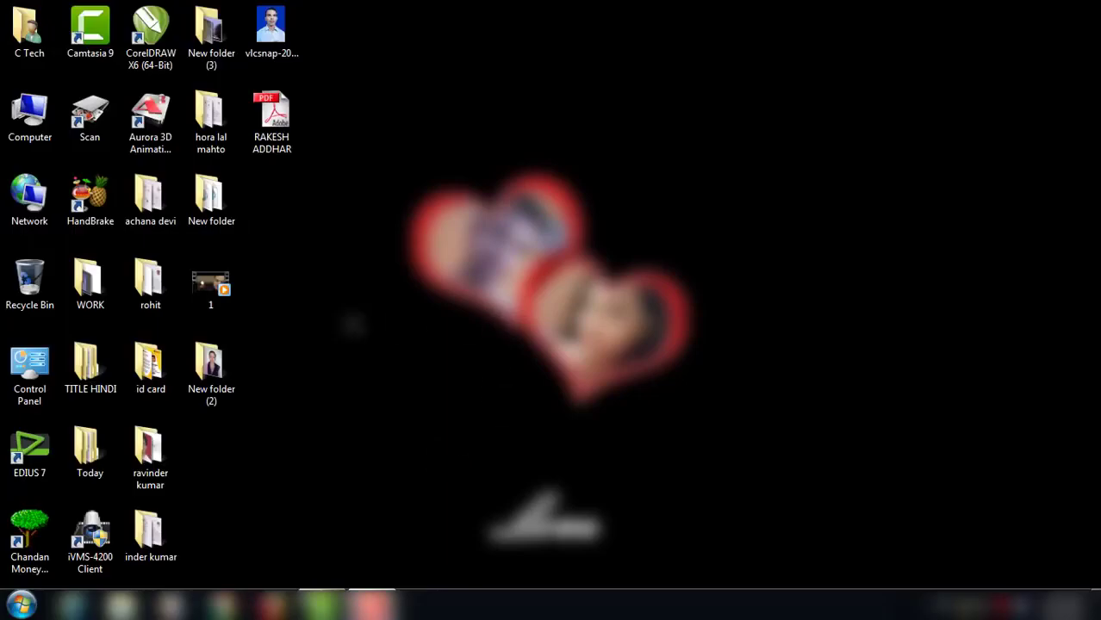
Open the Windows 7 Start menu to reach Adobe Photoshop 7.0.
{"action": "left_click", "coordinate": [20, 603]}
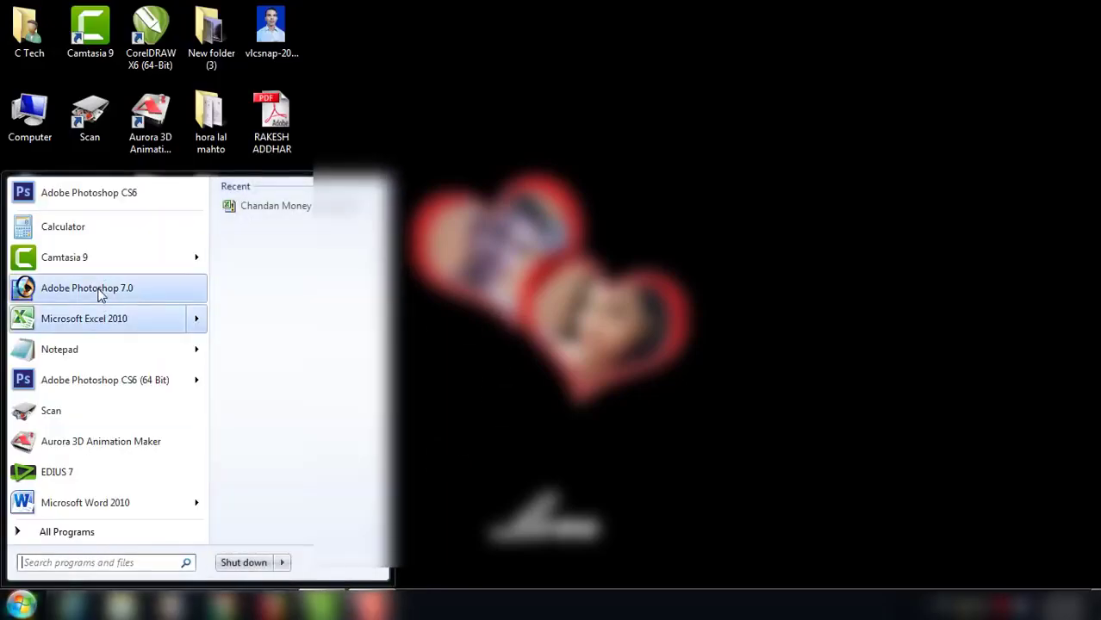
{"action": "left_click", "coordinate": [82, 289]}
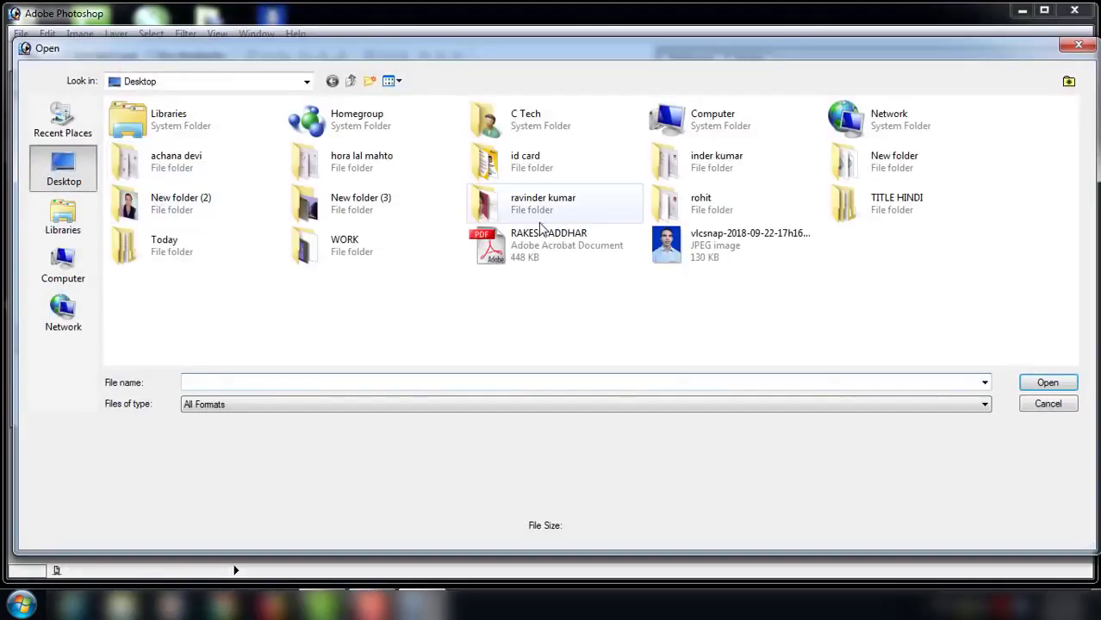
{"action": "left_click", "coordinate": [701, 258]}
{"action": "double_click", "coordinate": [702, 263]}
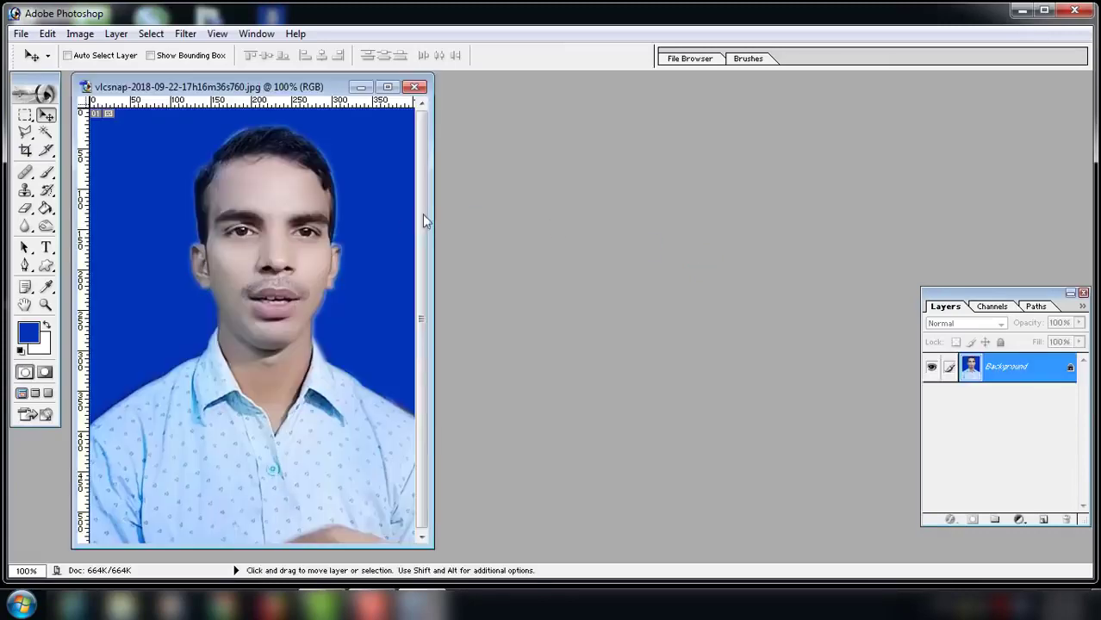
{"action": "left_click_drag", "start_coordinate": [342, 93], "coordinate": [358, 97]}
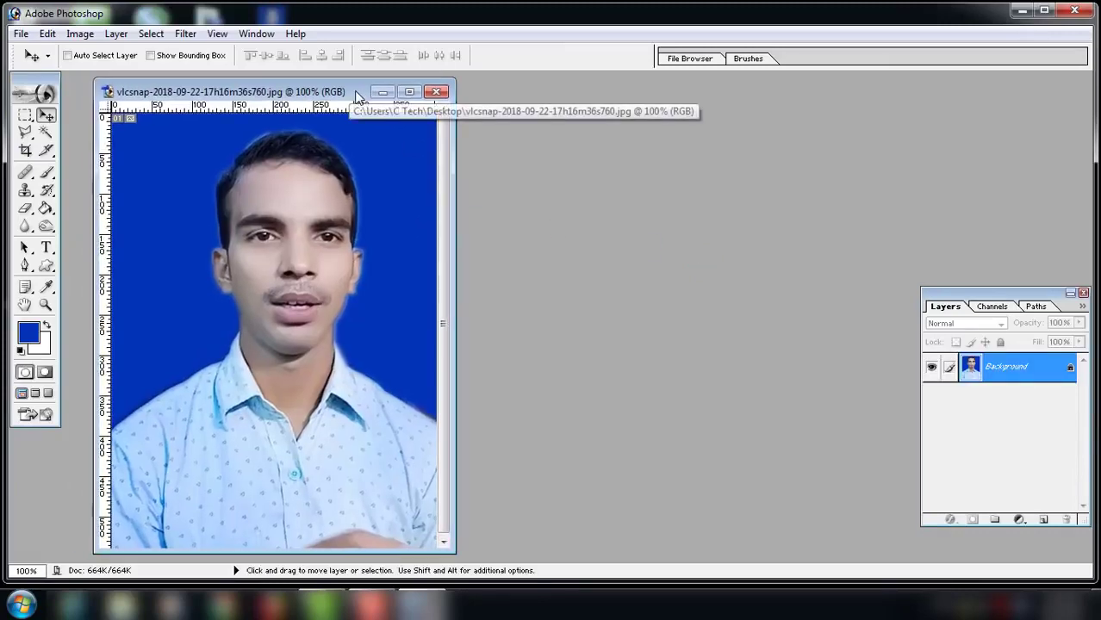
{"action": "key", "text": "ctrl+minus"}
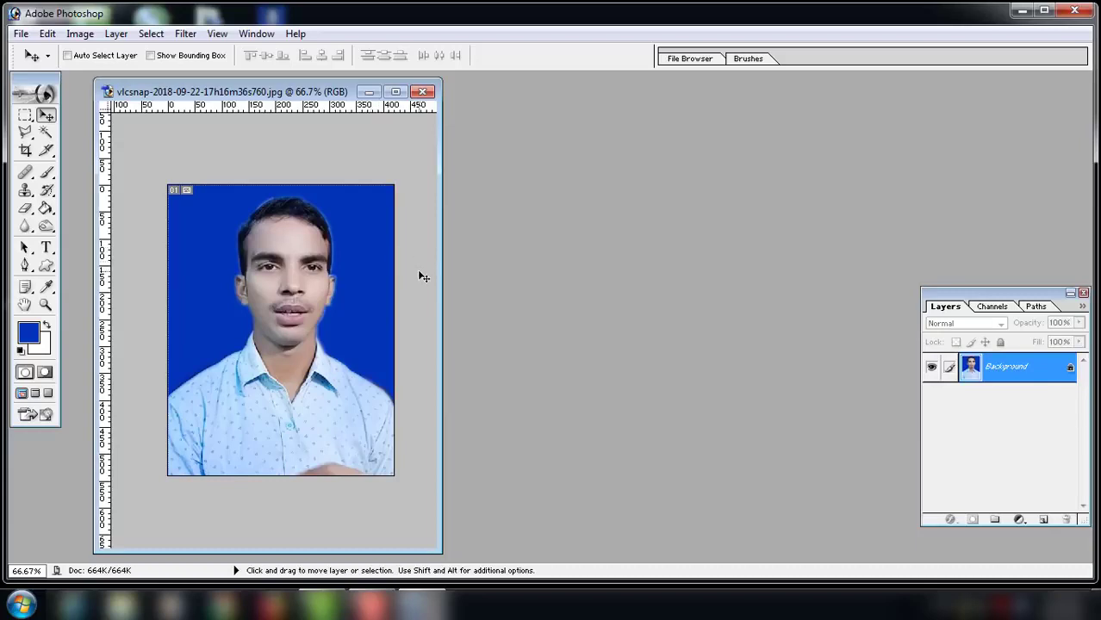
Crop the whole portrait at a fixed 360 px width and 450 px height, 300 pixels/inch.
{"action": "key", "text": "c"}
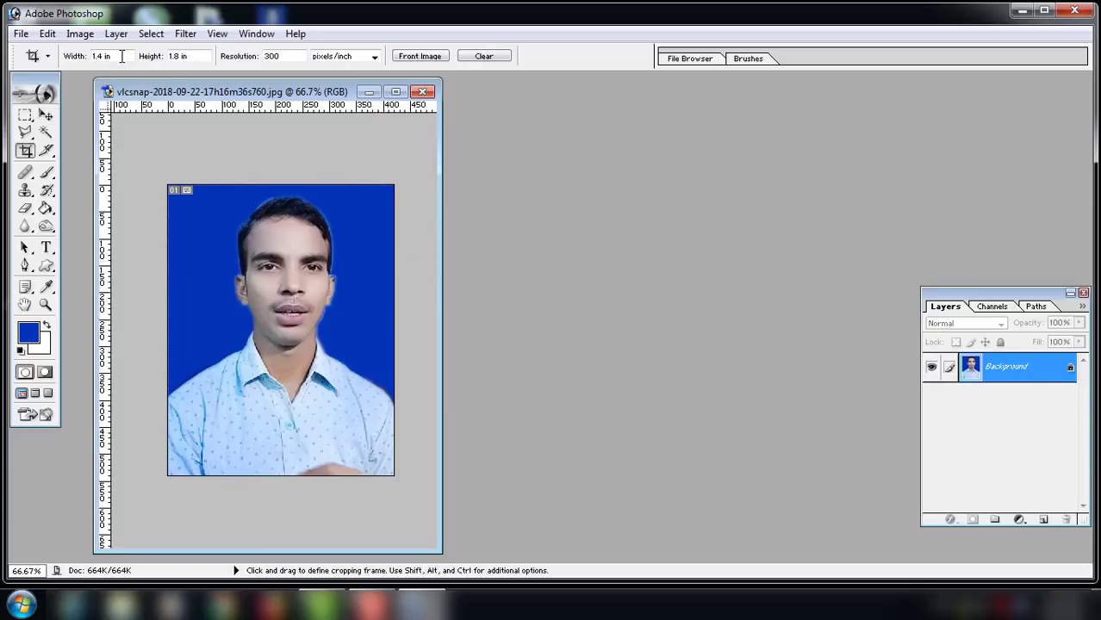
{"action": "left_click", "coordinate": [105, 56]}
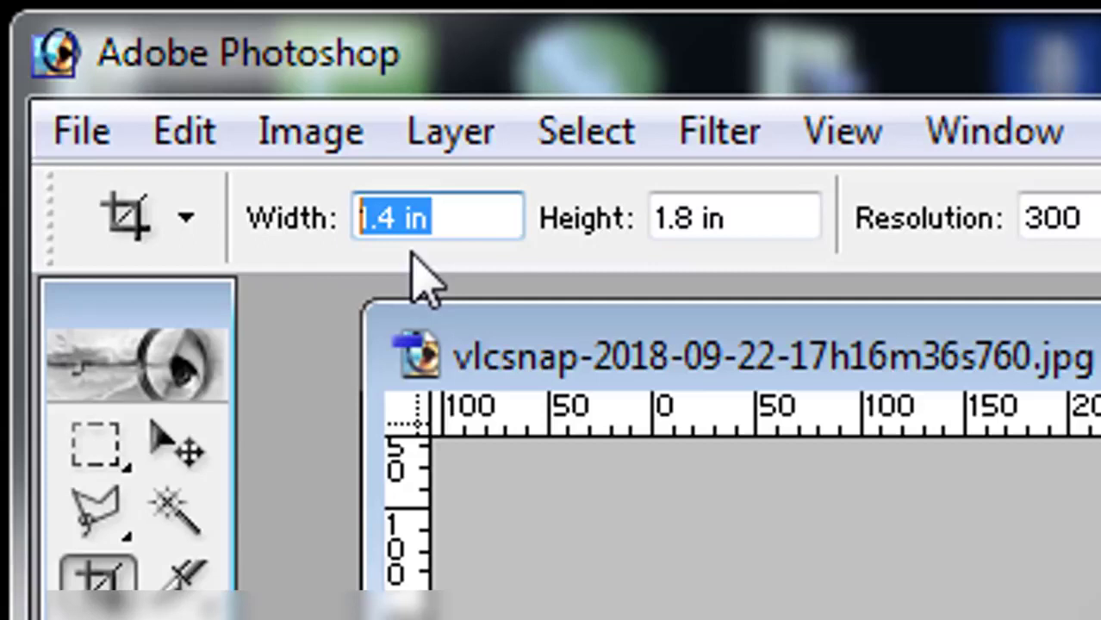
{"action": "type", "text": "3"}
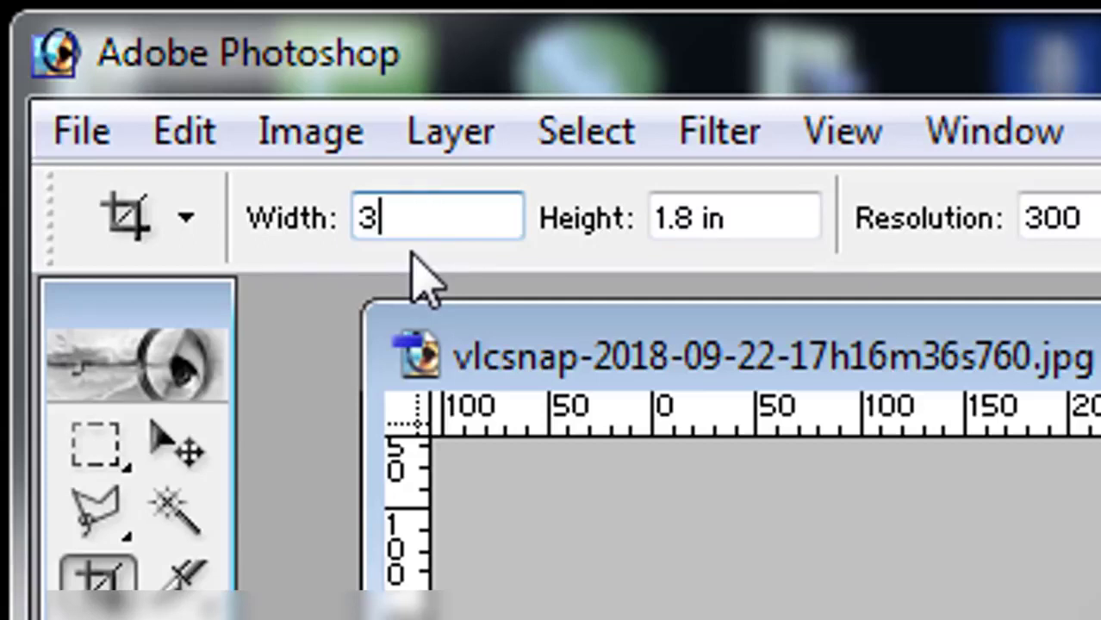
{"action": "type", "text": "60P"}
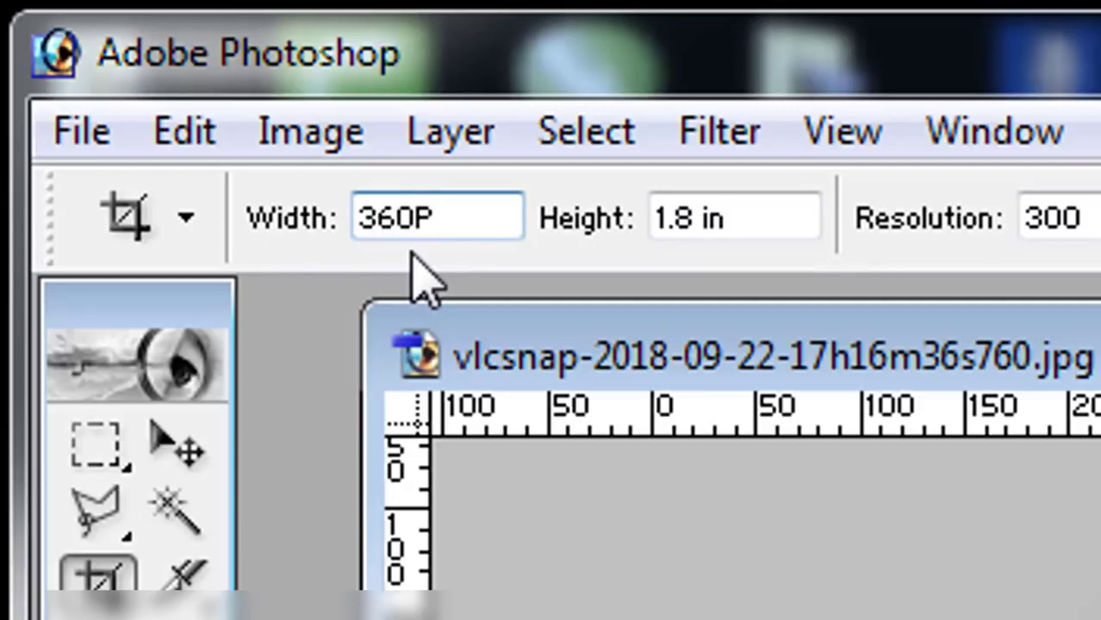
{"action": "type", "text": "X"}
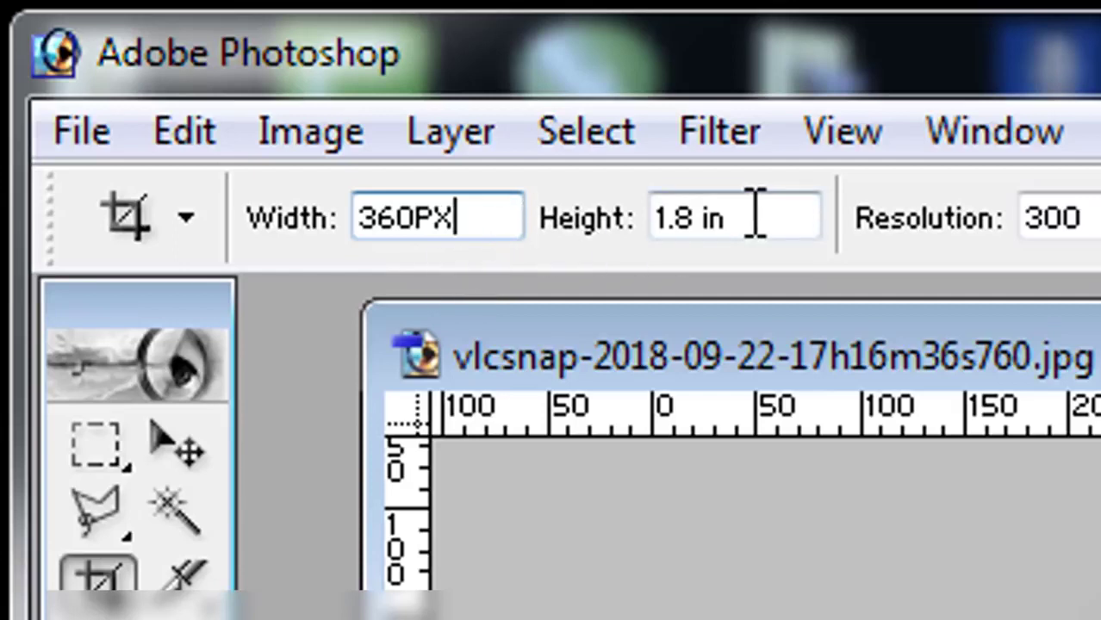
{"action": "left_click", "coordinate": [754, 216]}
{"action": "left_click_drag", "start_coordinate": [774, 214], "coordinate": [656, 216]}
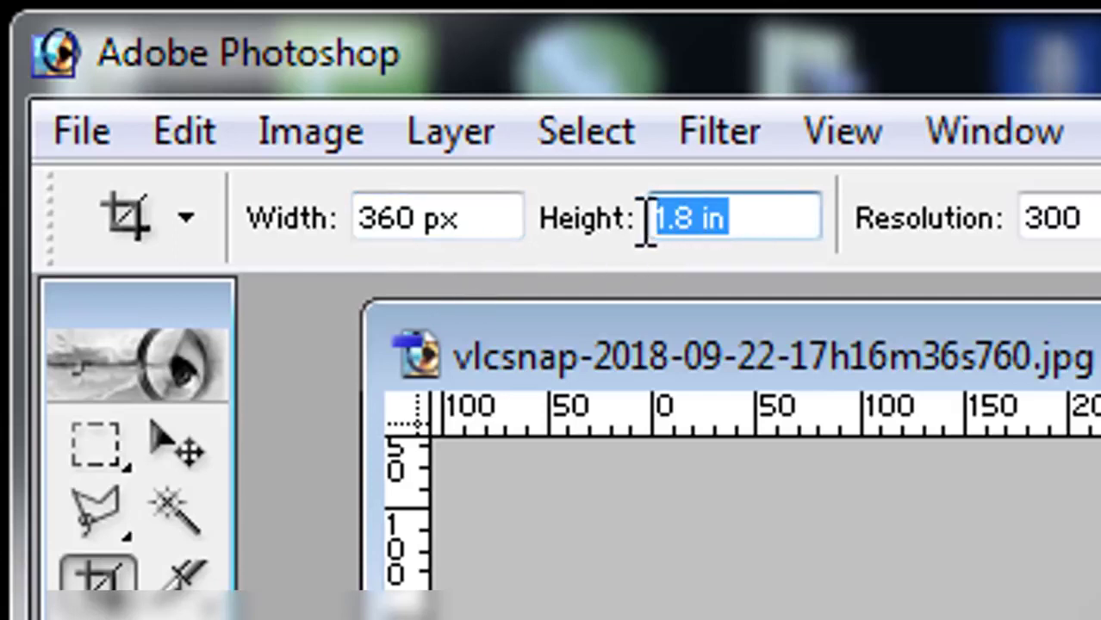
{"action": "type", "text": "450"}
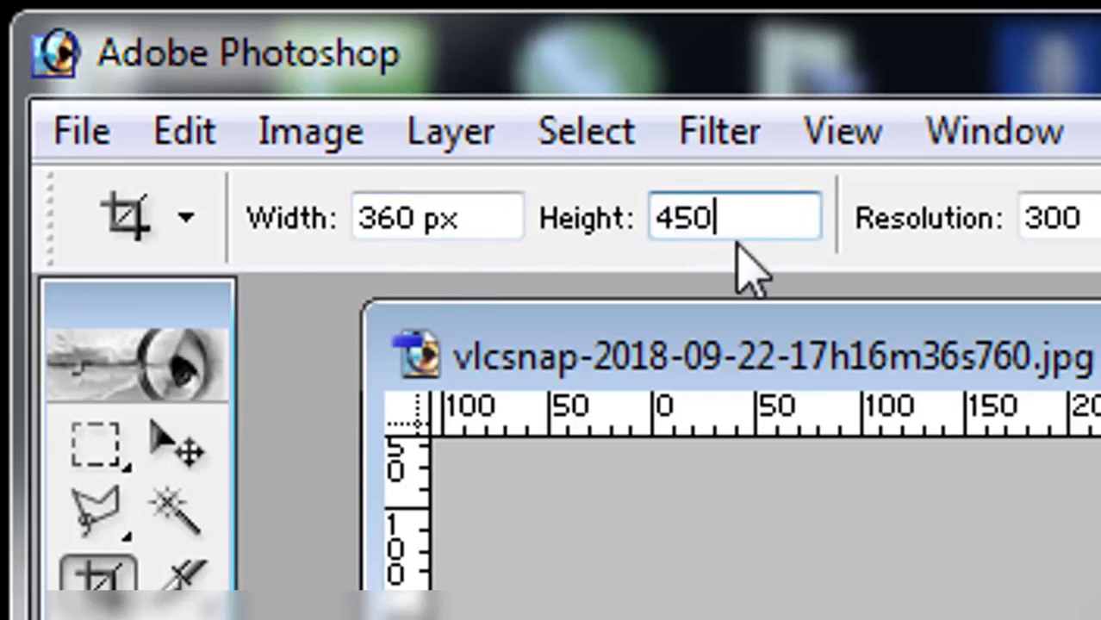
{"action": "type", "text": "PX"}
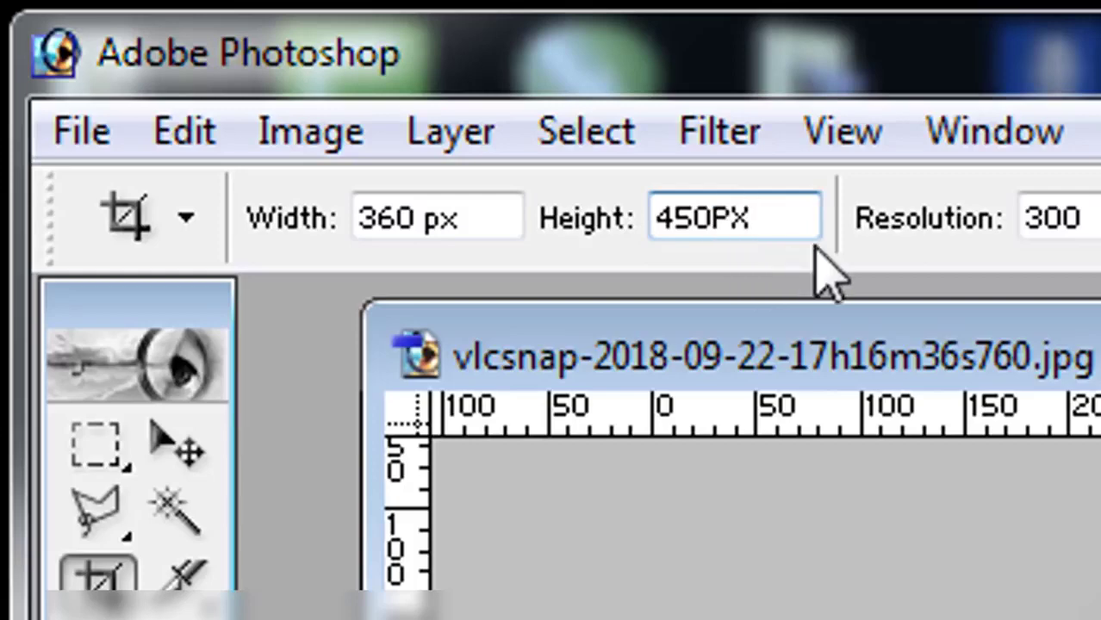
{"action": "key", "text": "Tab"}
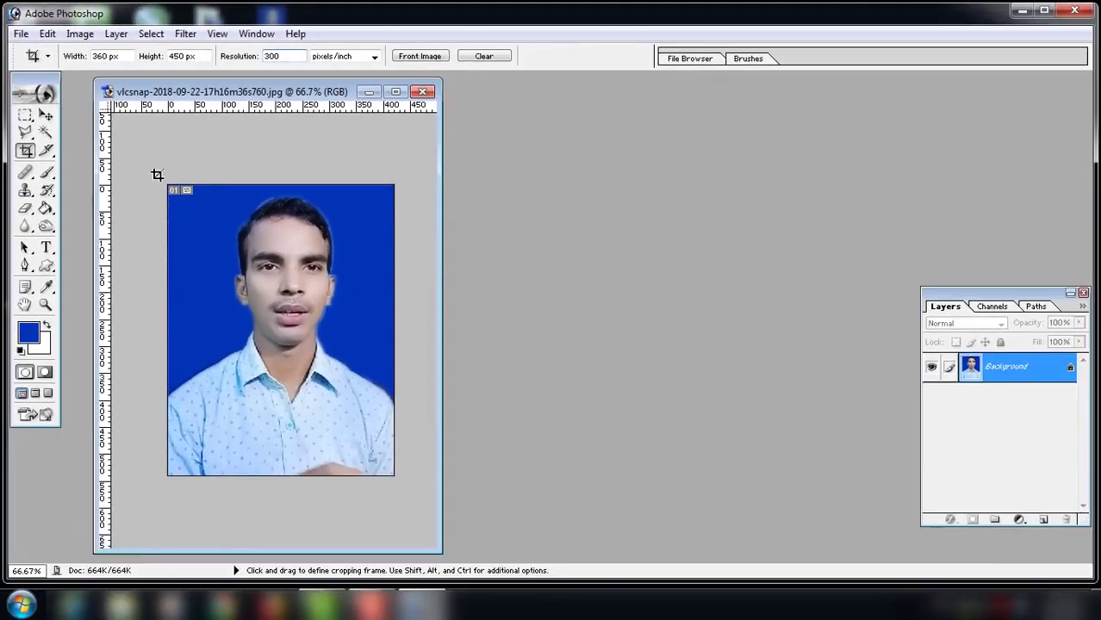
{"action": "left_click_drag", "start_coordinate": [169, 186], "coordinate": [385, 516]}
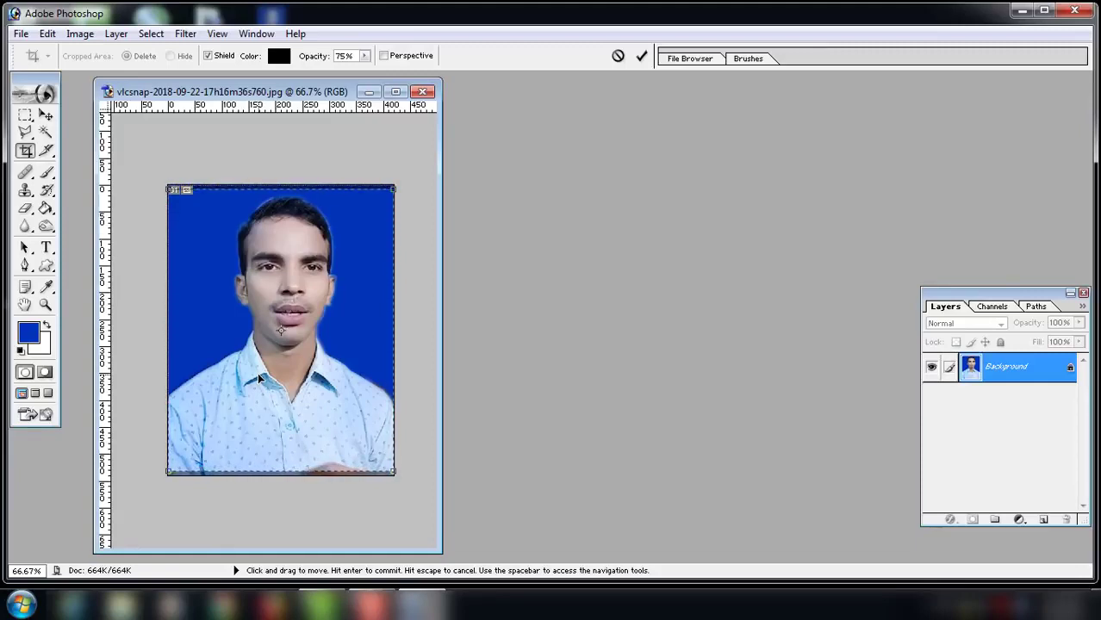
{"action": "key", "text": "Return"}
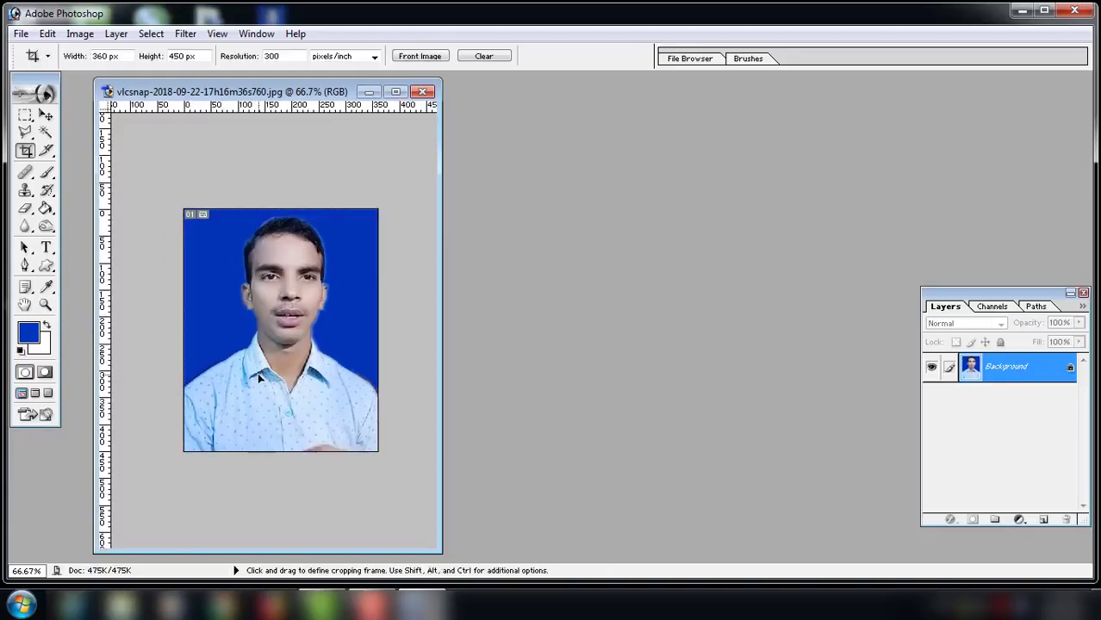
Show the Actions palette from the Window menu and select the AADHAAR CARD ACTION set.
{"action": "left_click", "coordinate": [48, 115]}
{"action": "left_click_drag", "start_coordinate": [175, 99], "coordinate": [185, 99]}
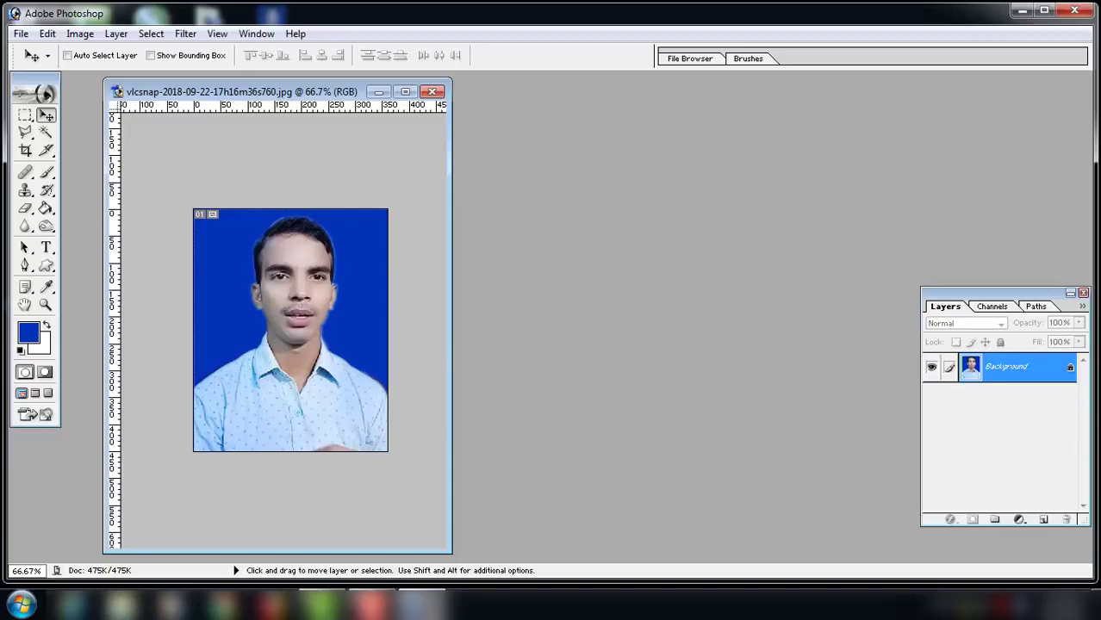
{"action": "left_click", "coordinate": [257, 34]}
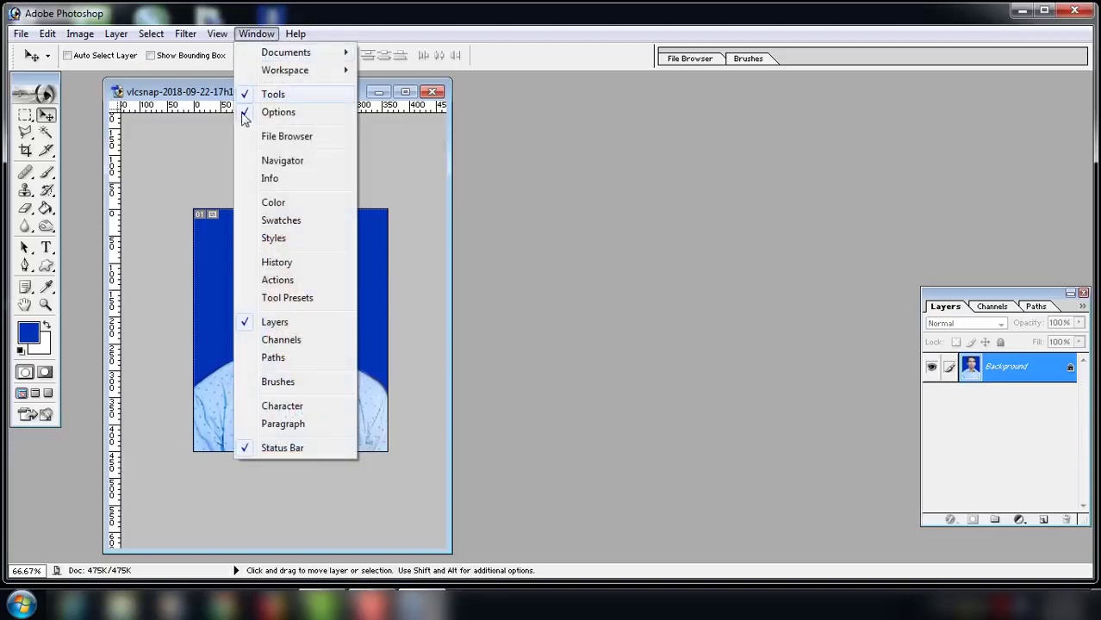
{"action": "left_click", "coordinate": [278, 280]}
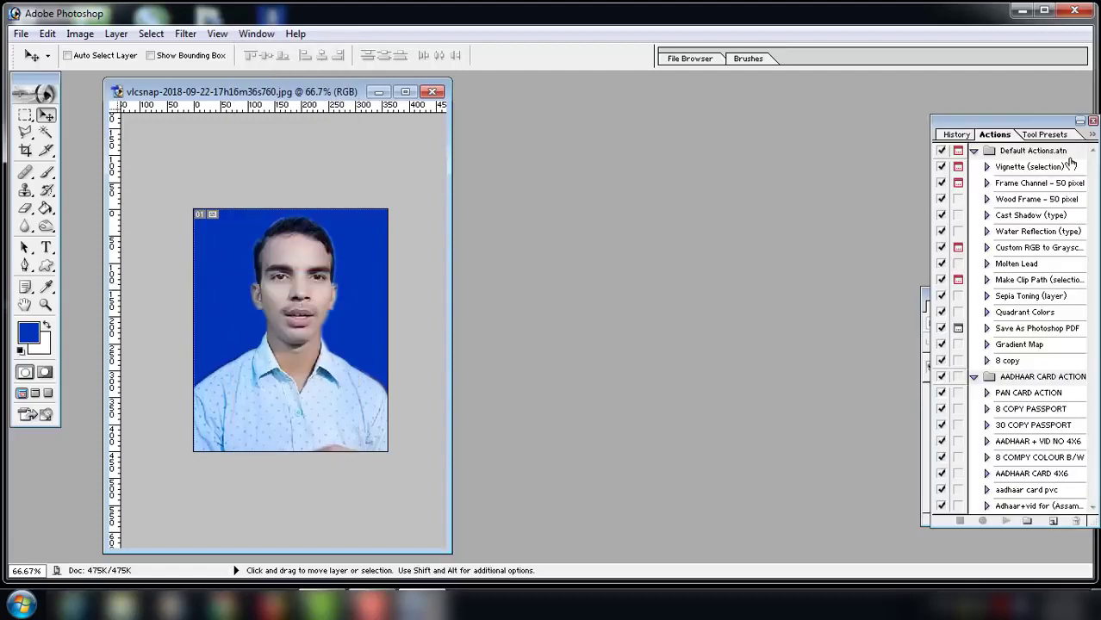
{"action": "left_click_drag", "start_coordinate": [1049, 128], "coordinate": [953, 128]}
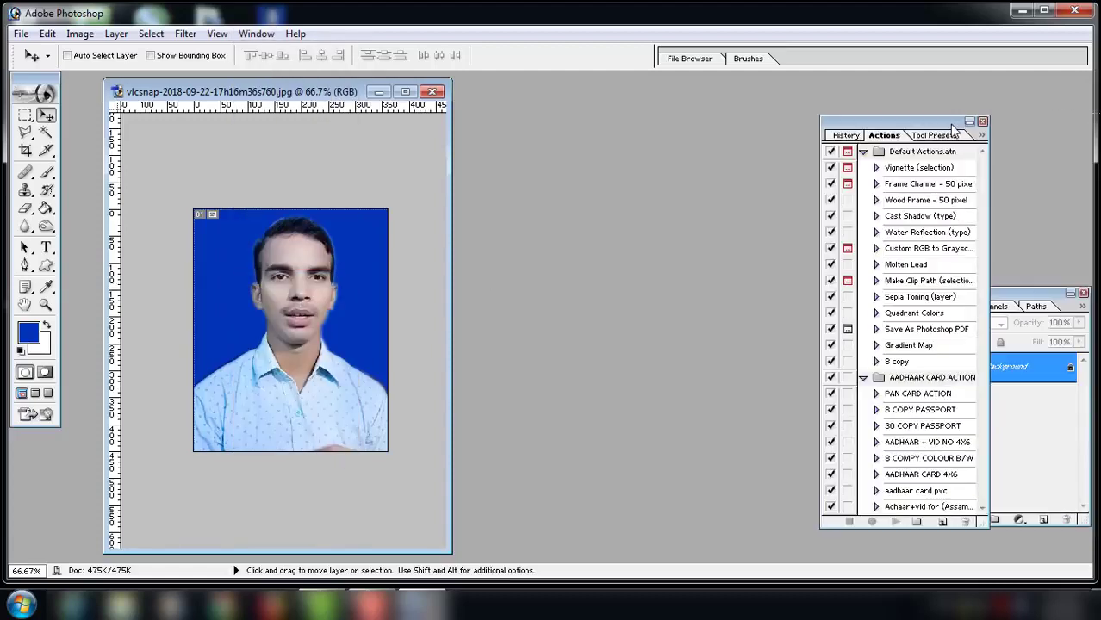
{"action": "left_click", "coordinate": [901, 380]}
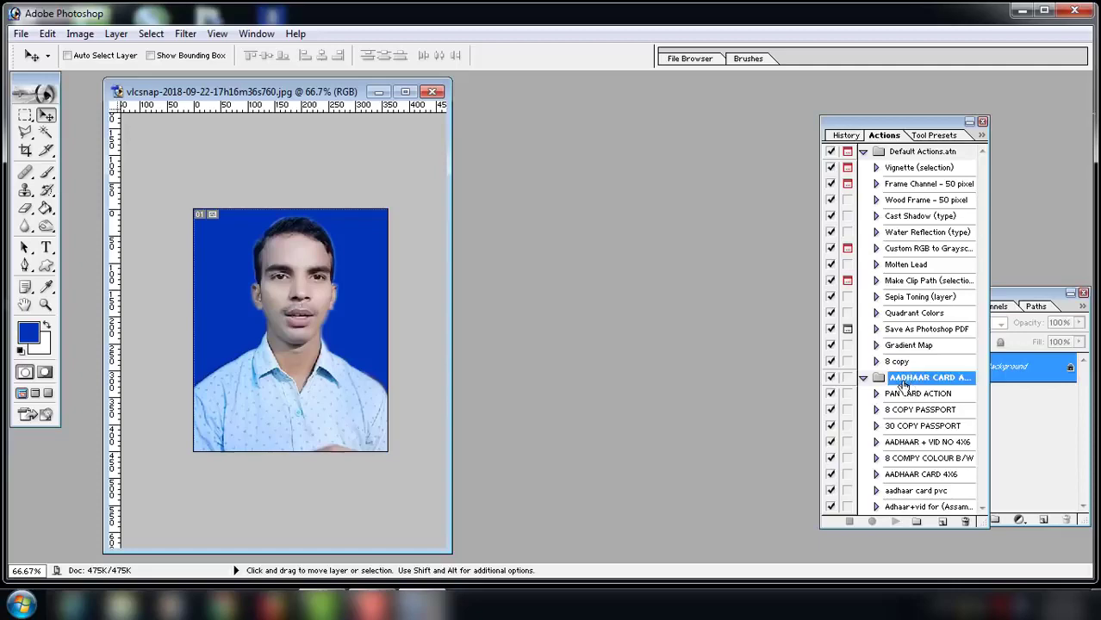
Create the action '42 copy' with shortcut F12 in AADHAAR CARD ACTION and start recording.
{"action": "left_click", "coordinate": [942, 523]}
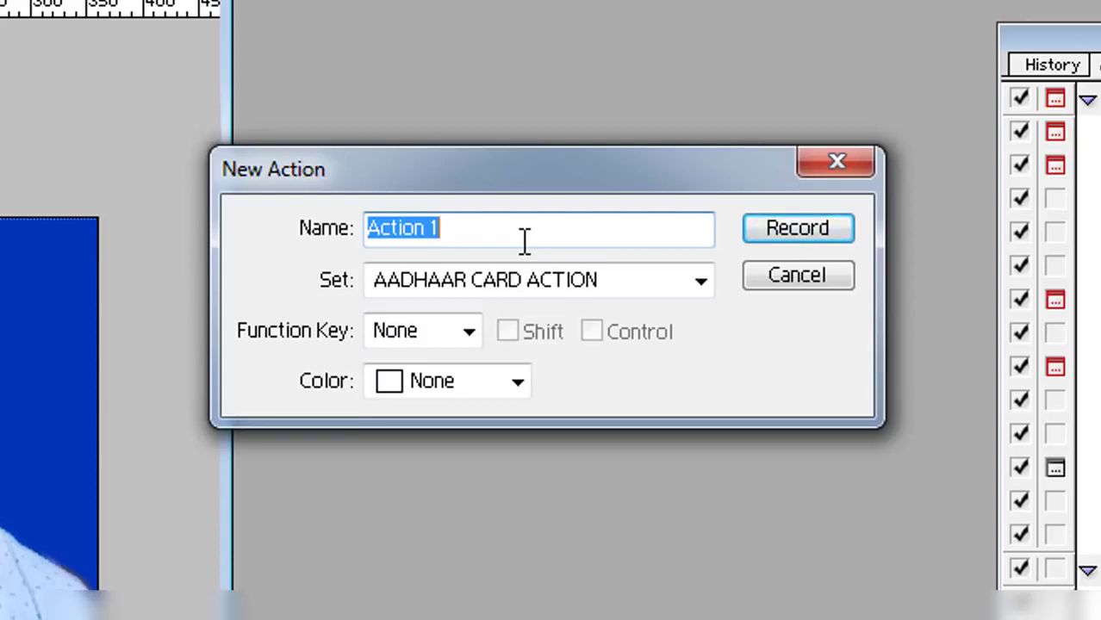
{"action": "type", "text": "42 co"}
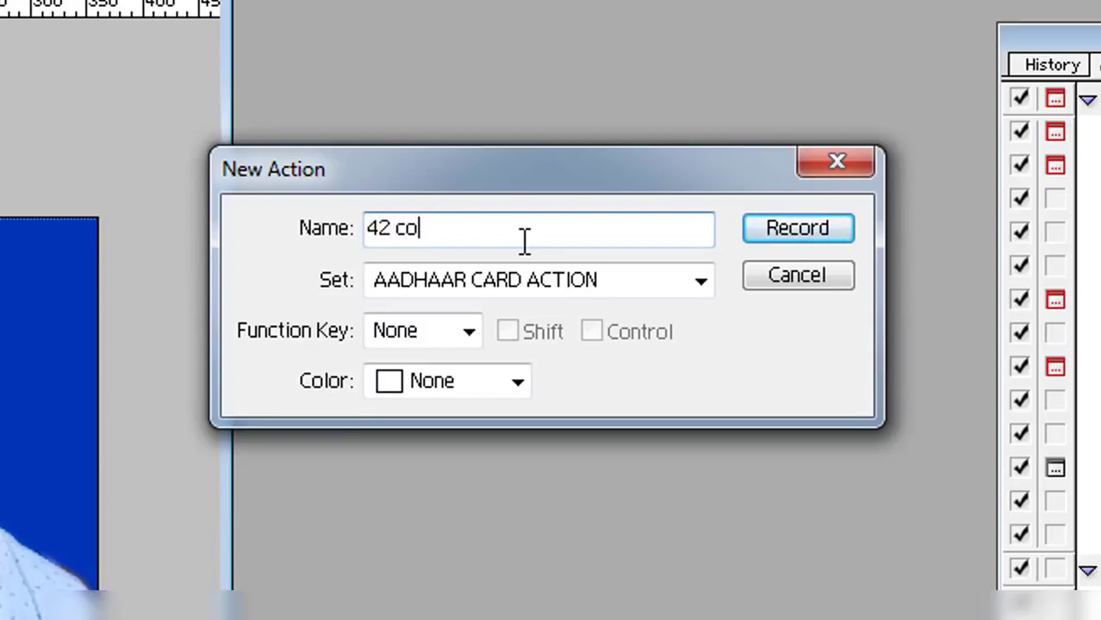
{"action": "type", "text": "py"}
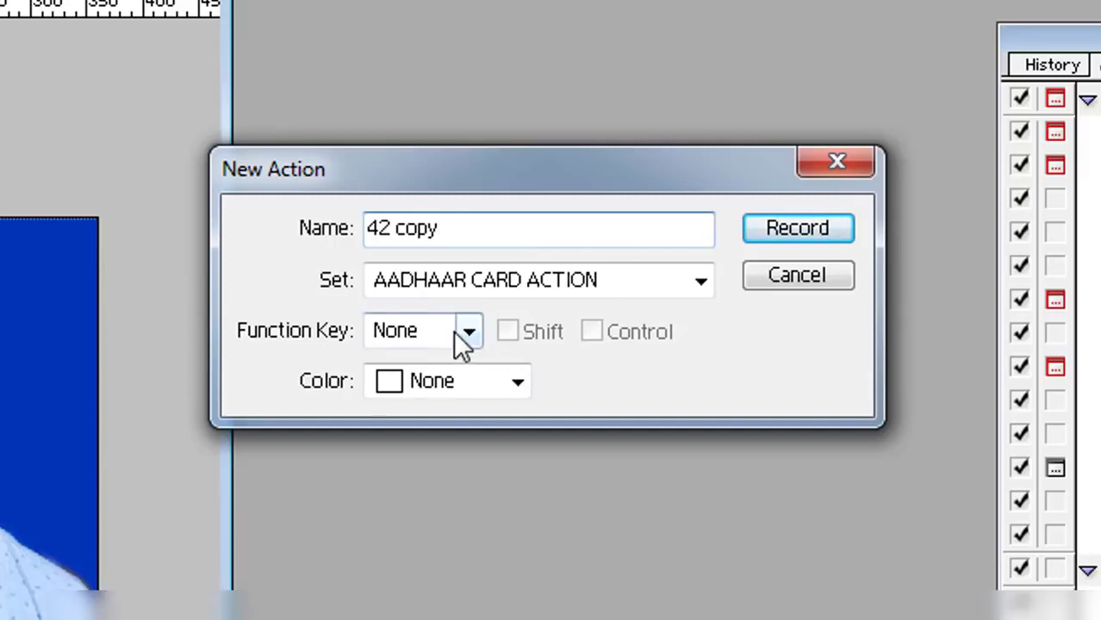
{"action": "left_click", "coordinate": [460, 334]}
{"action": "left_click", "coordinate": [387, 616]}
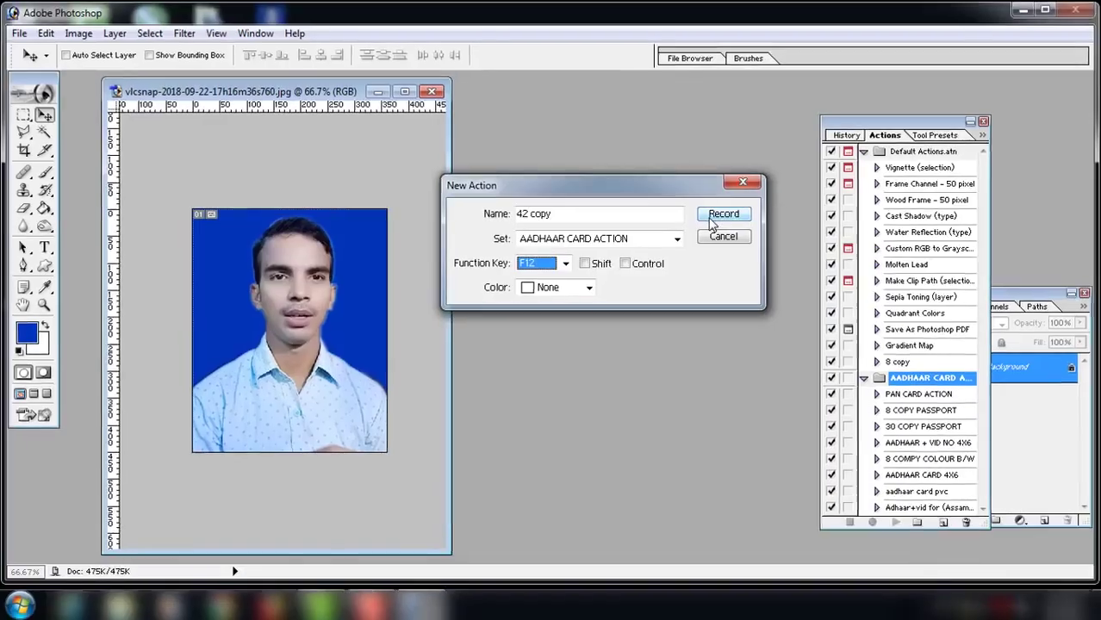
{"action": "left_click", "coordinate": [708, 217]}
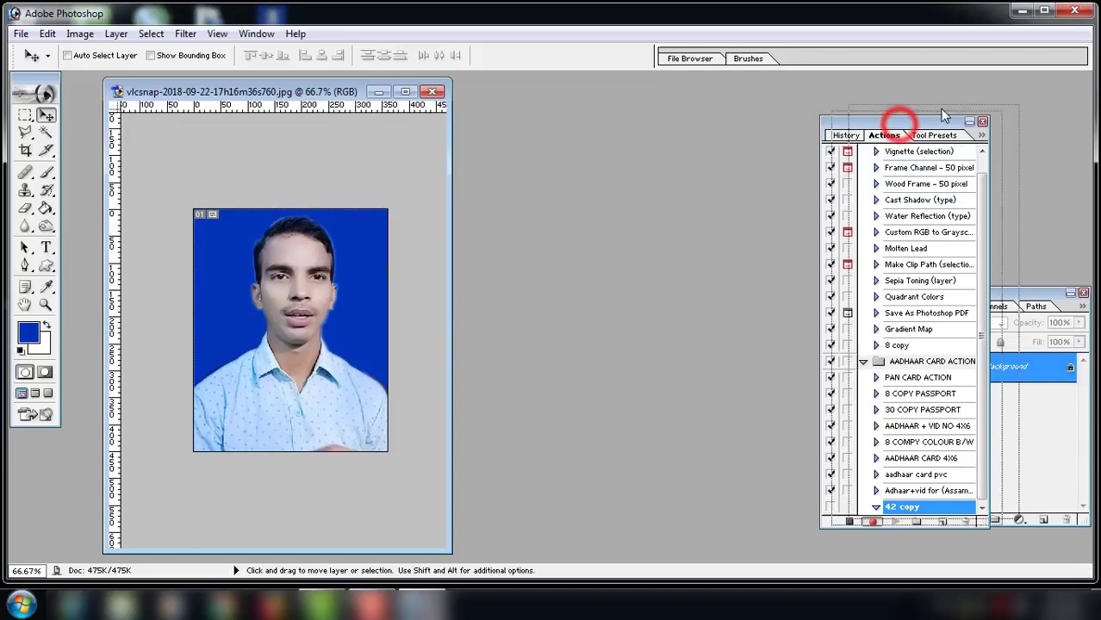
{"action": "left_click_drag", "start_coordinate": [900, 121], "coordinate": [943, 104]}
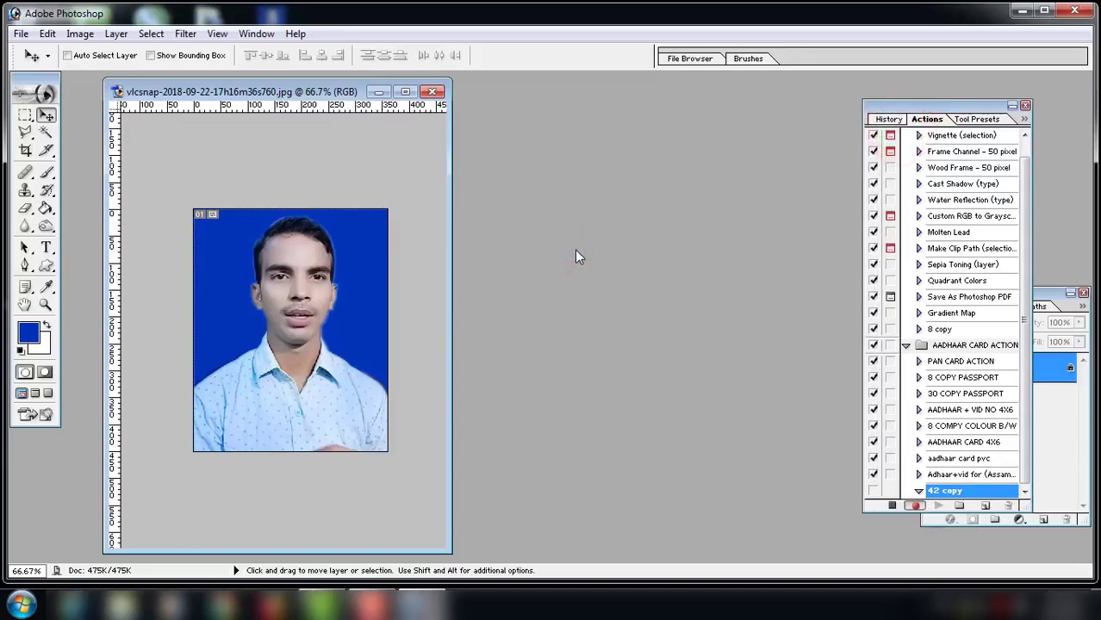
Create a white A4 document (210 × 297 mm, 300 pixels/inch) and place it beside the photo.
{"action": "key", "text": "ctrl+n"}
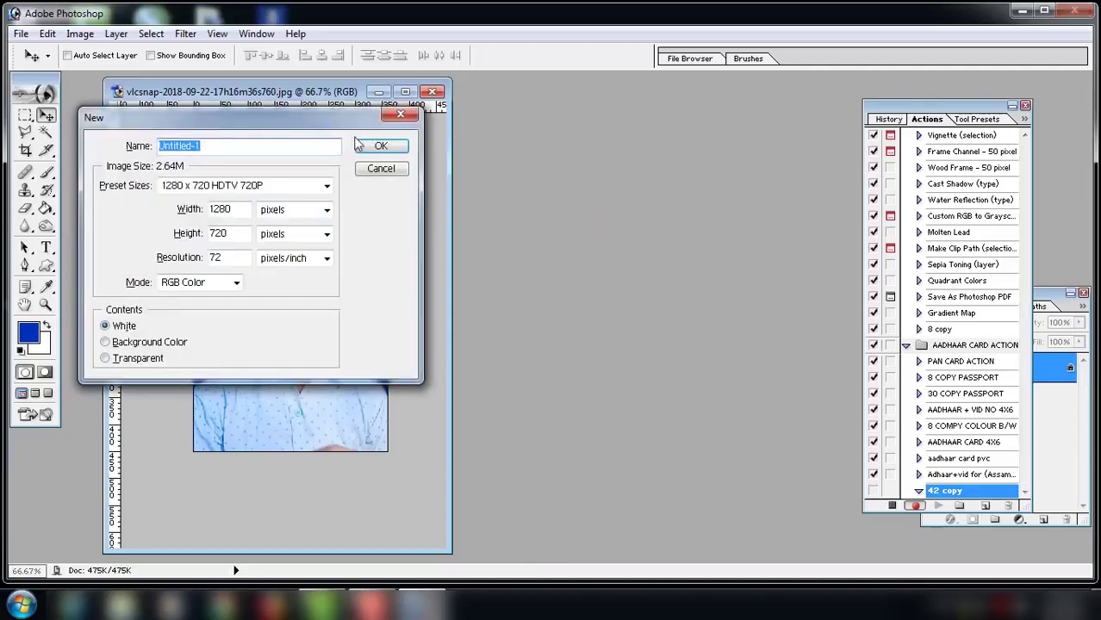
{"action": "left_click_drag", "start_coordinate": [279, 127], "coordinate": [667, 173]}
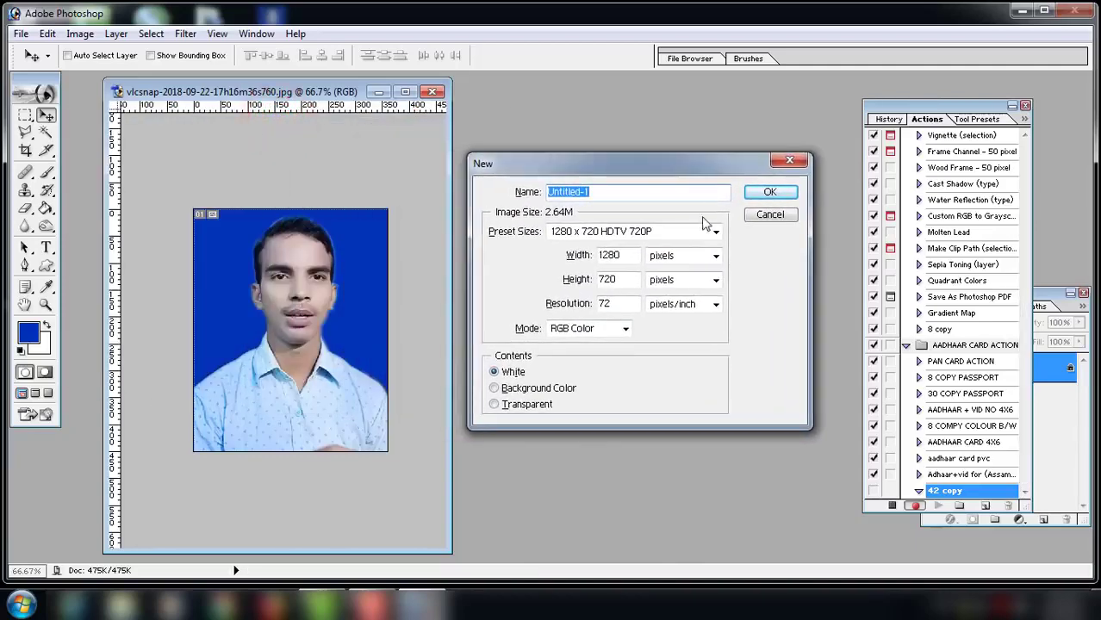
{"action": "left_click", "coordinate": [714, 233]}
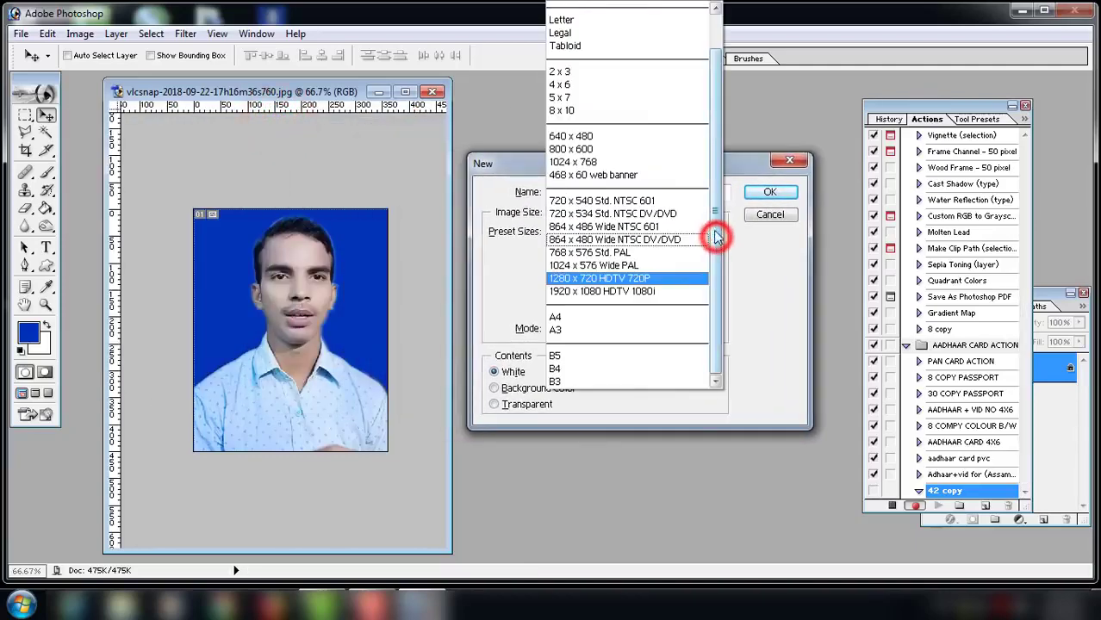
{"action": "left_click", "coordinate": [593, 318]}
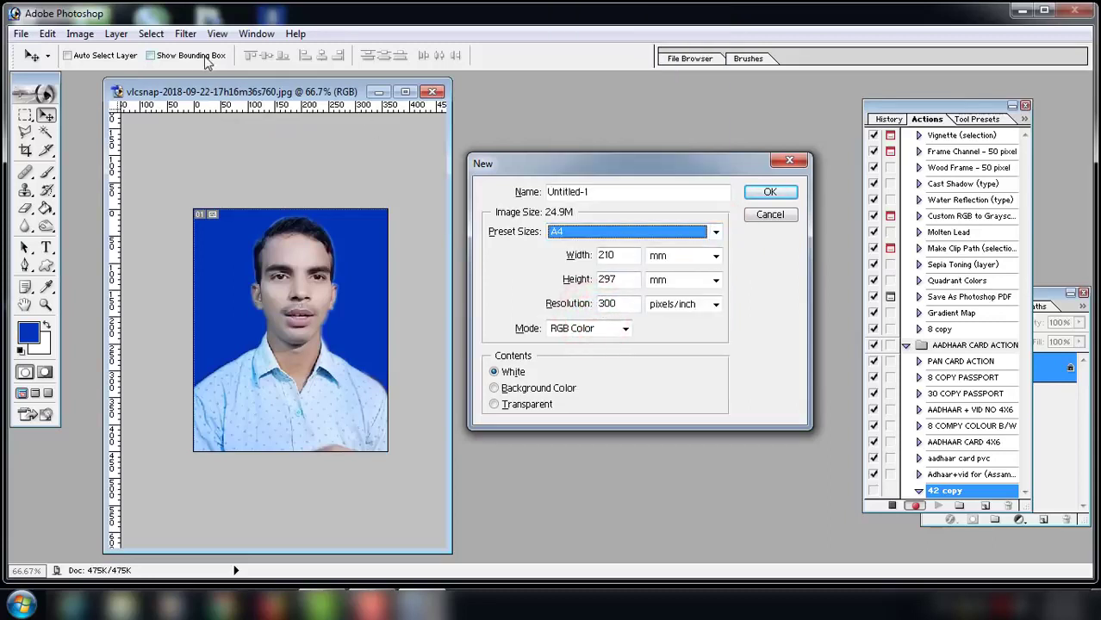
{"action": "left_click", "coordinate": [767, 193]}
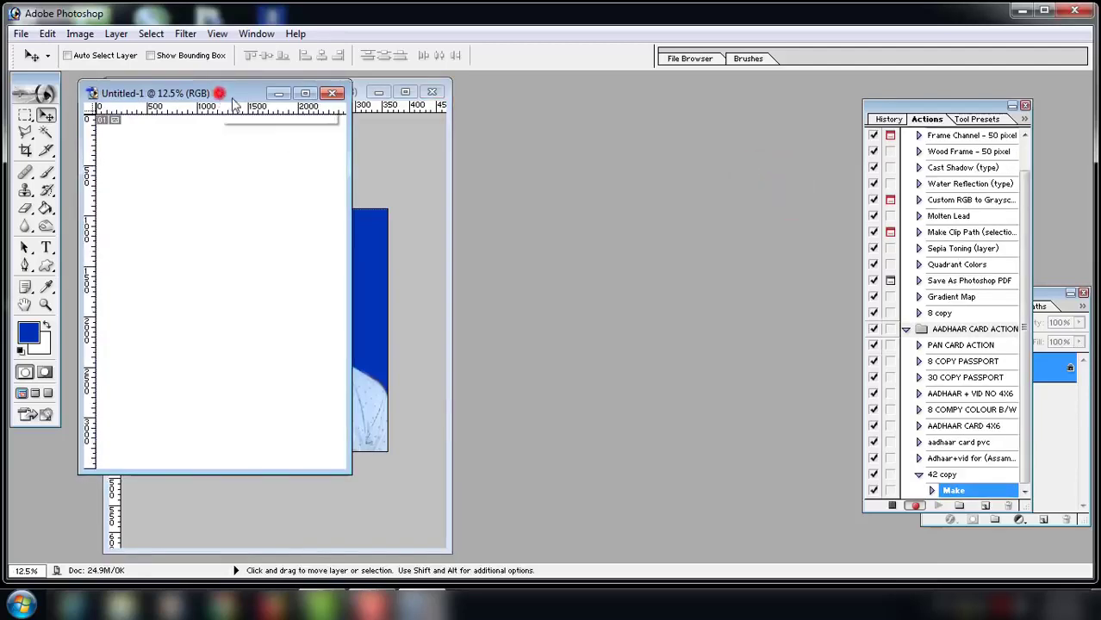
{"action": "left_click_drag", "start_coordinate": [220, 93], "coordinate": [646, 175]}
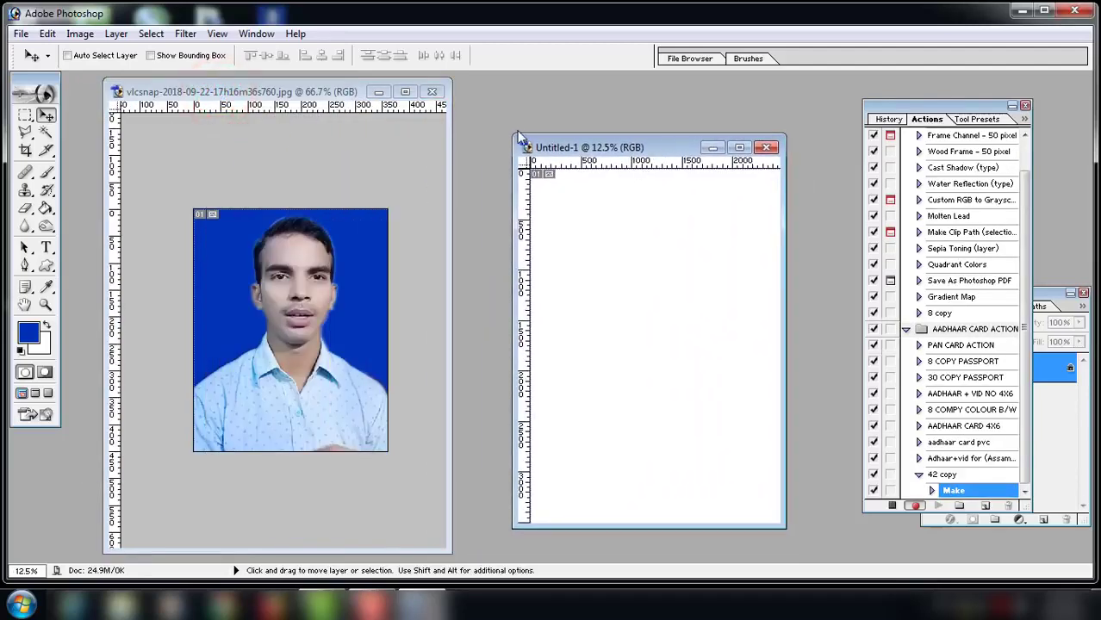
Enlarge the A4 window, then select all of the passport photo and copy it.
{"action": "left_click_drag", "start_coordinate": [511, 132], "coordinate": [469, 86]}
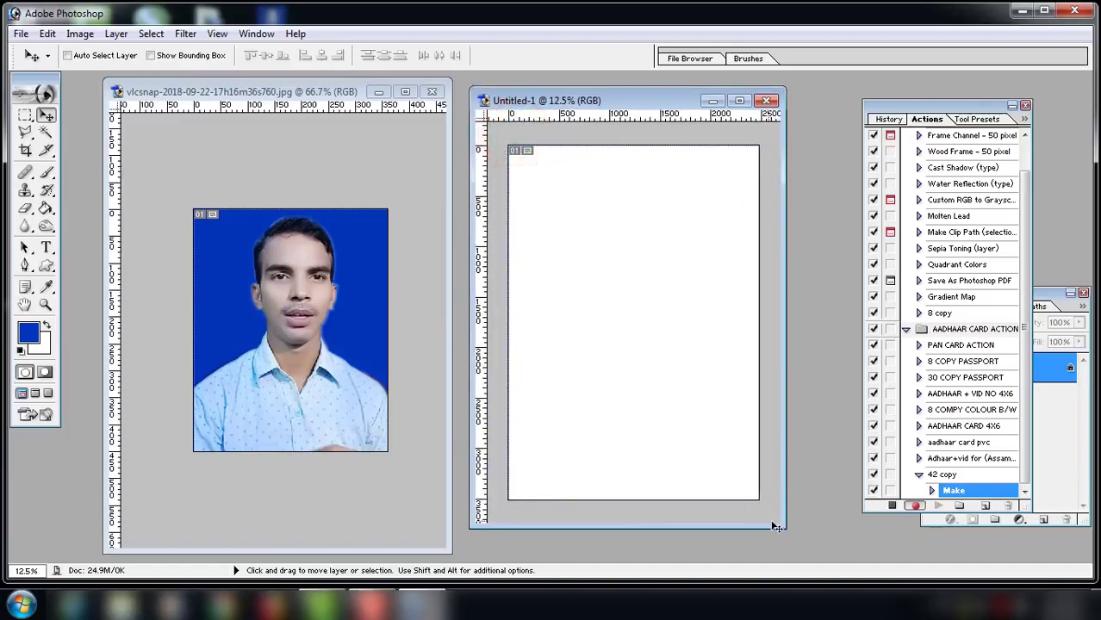
{"action": "left_click_drag", "start_coordinate": [785, 526], "coordinate": [812, 541]}
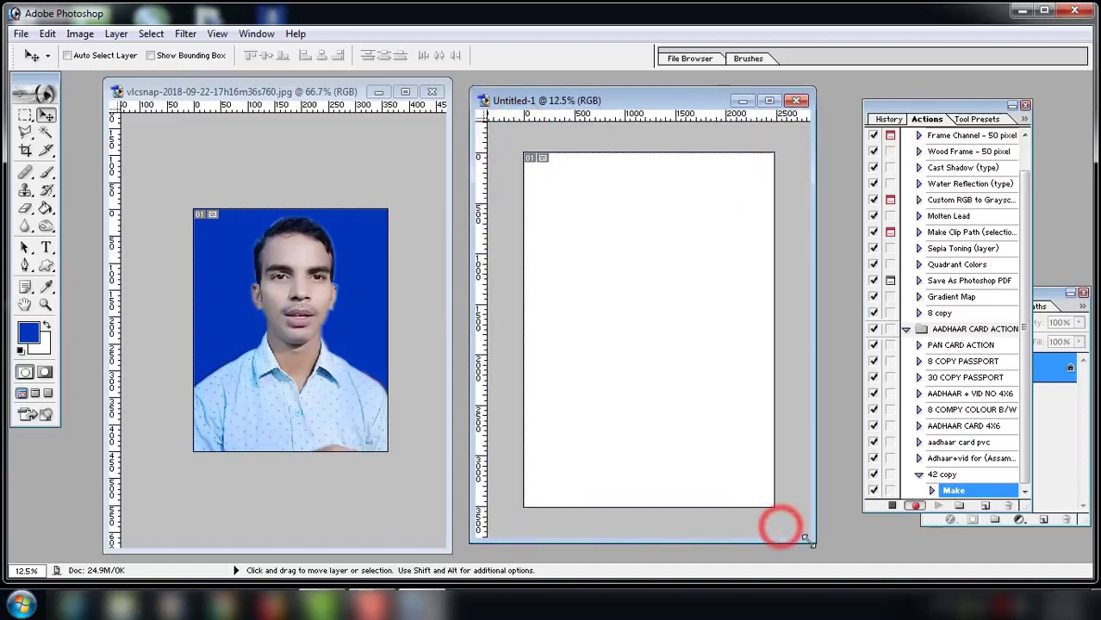
{"action": "left_click", "coordinate": [258, 92]}
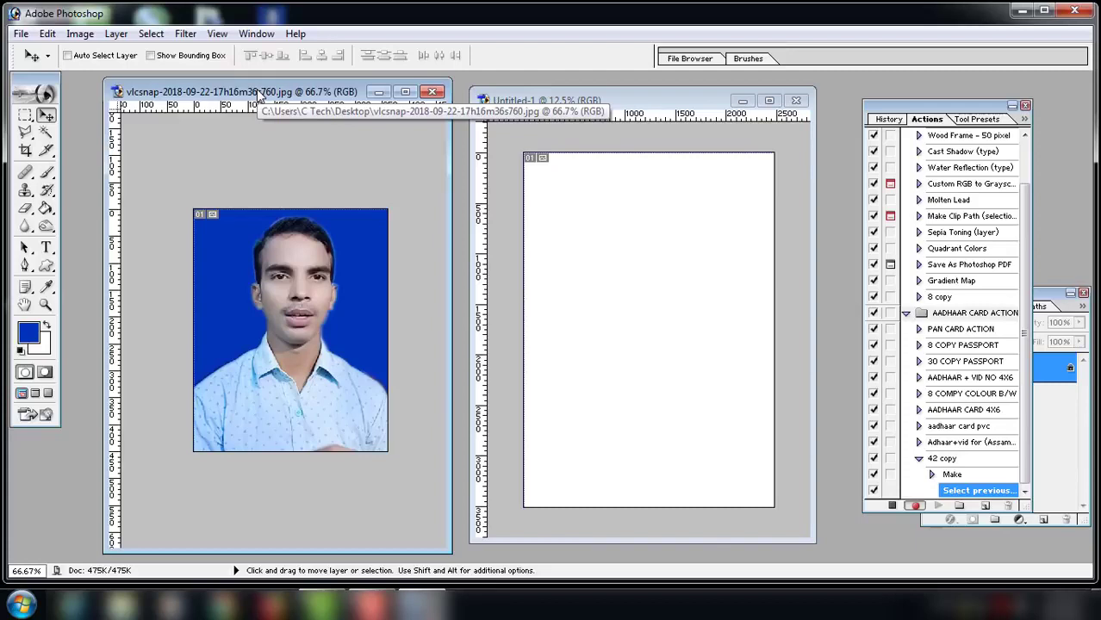
{"action": "key", "text": "ctrl+a"}
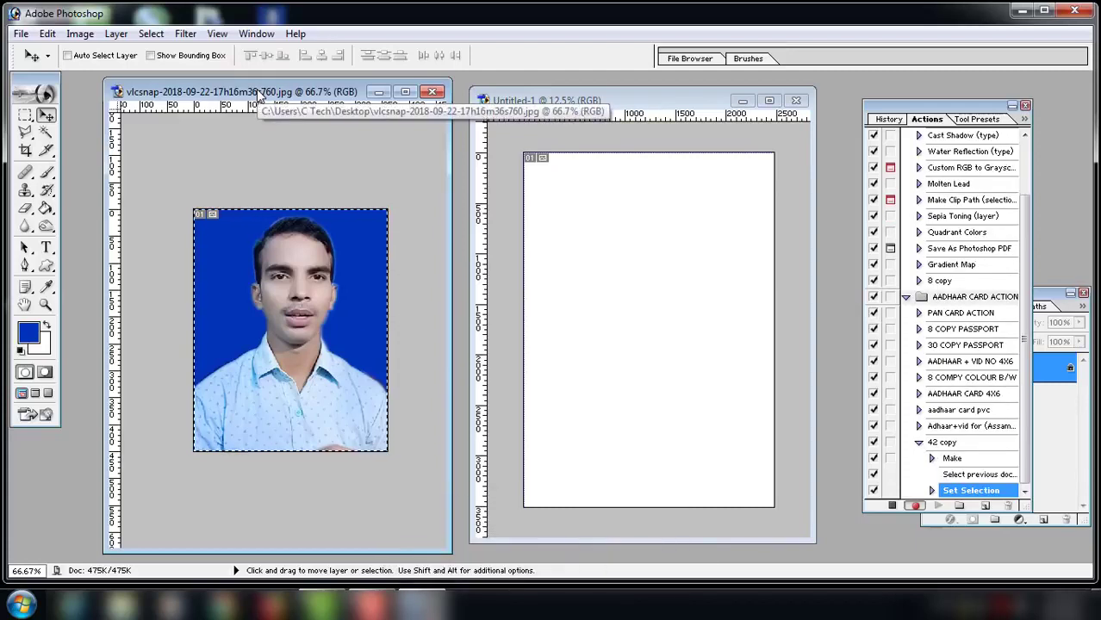
{"action": "key", "text": "ctrl+c"}
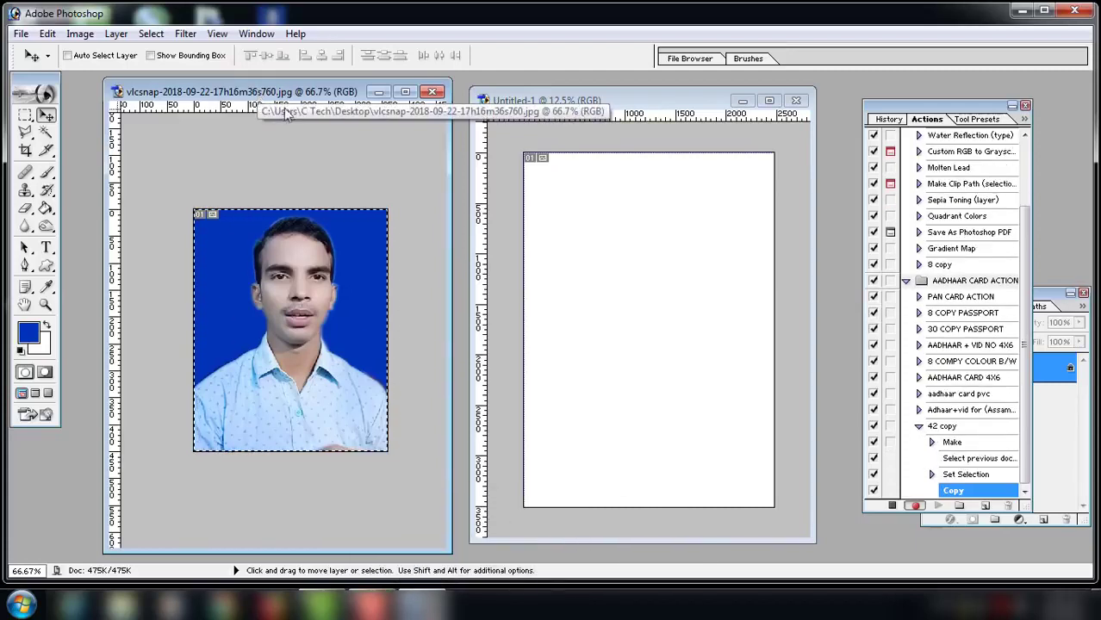
Paste the photo into Untitled-1 as Layer 1 and move it to the top-left corner.
{"action": "left_click", "coordinate": [500, 101]}
{"action": "left_click", "coordinate": [663, 109]}
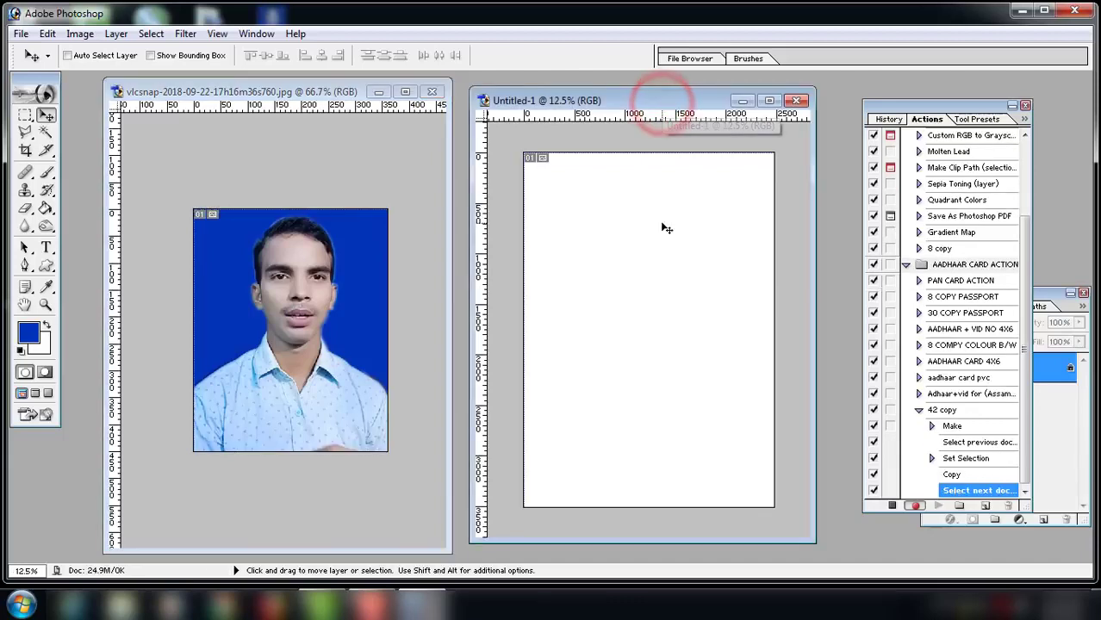
{"action": "key", "text": "ctrl+v"}
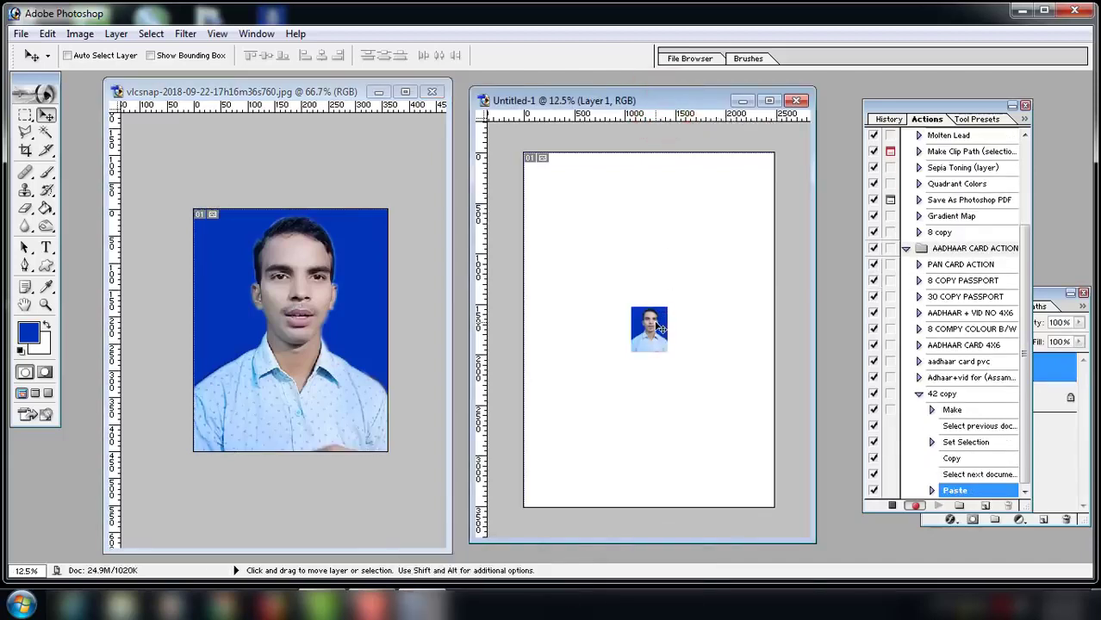
{"action": "left_click_drag", "start_coordinate": [657, 324], "coordinate": [569, 191]}
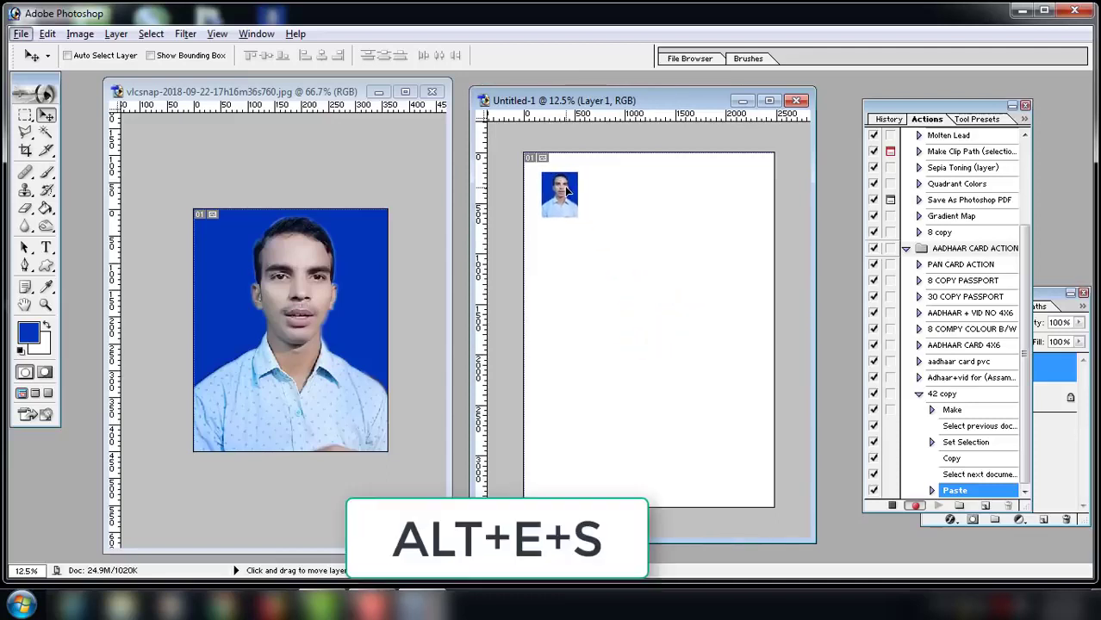
Stroke the pasted photo with a 3 px black border, then close the original photo.
{"action": "key", "text": "alt+e"}
{"action": "key", "text": "s"}
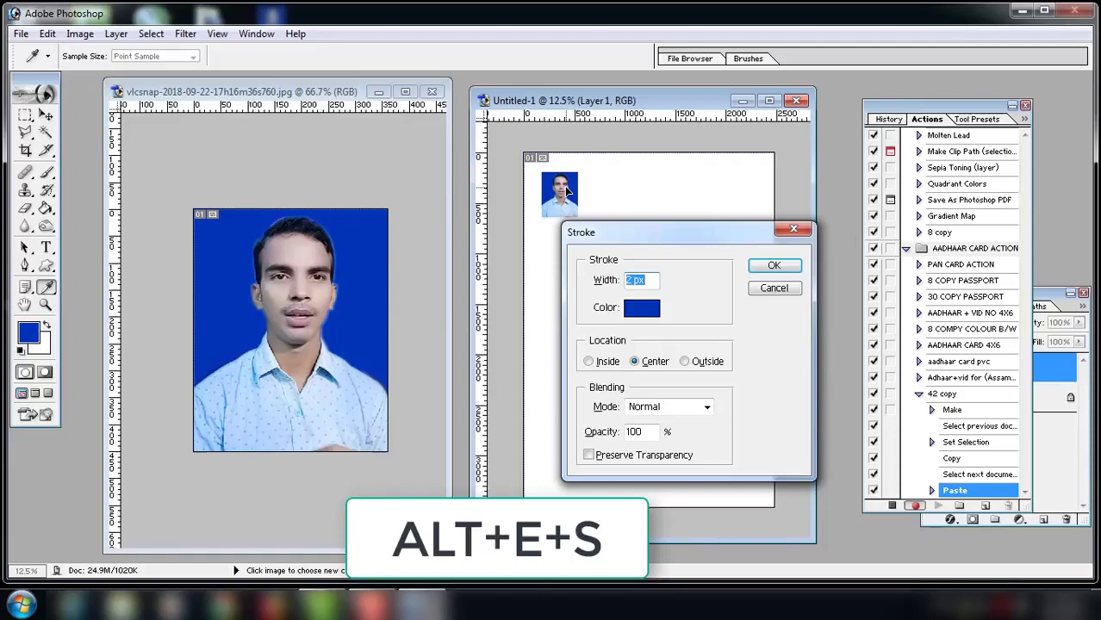
{"action": "left_click", "coordinate": [637, 308]}
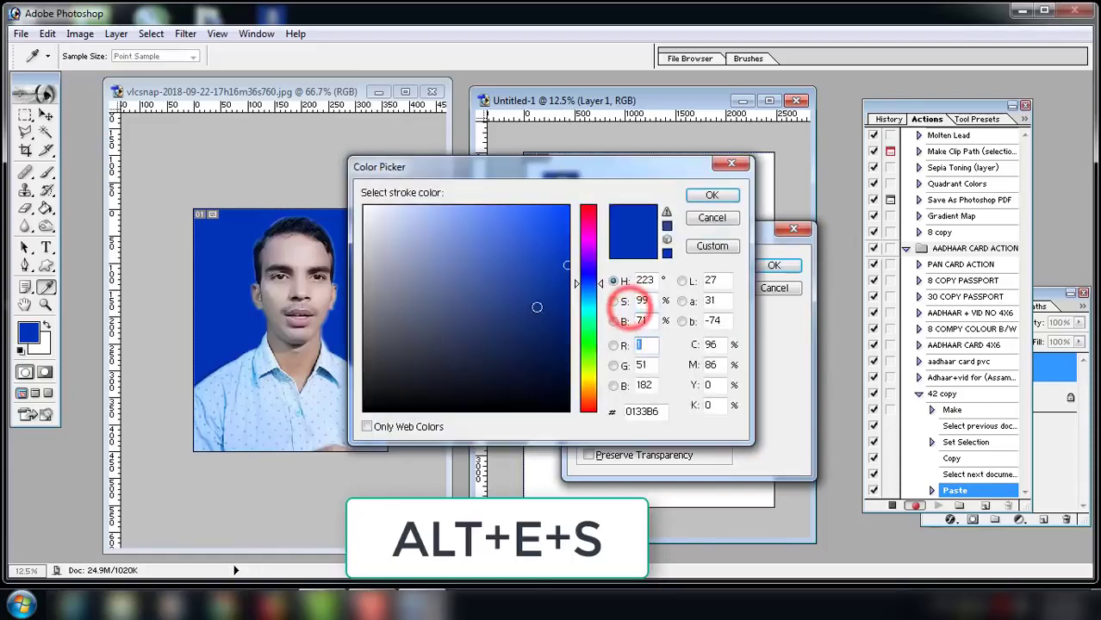
{"action": "left_click_drag", "start_coordinate": [488, 321], "coordinate": [202, 515]}
{"action": "key", "text": "Return"}
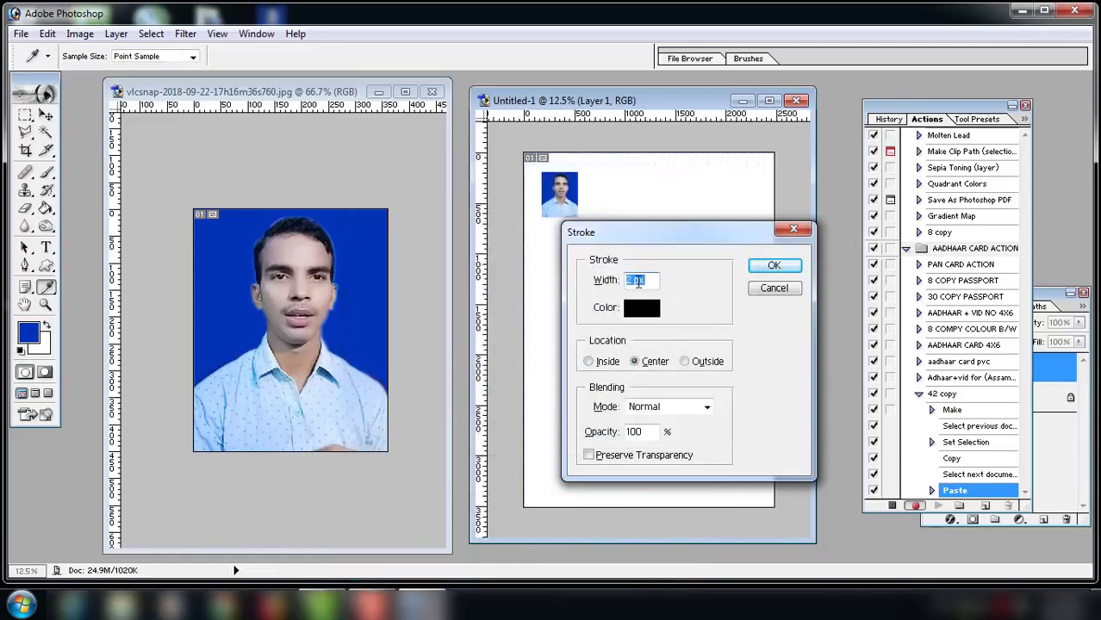
{"action": "type", "text": "3"}
{"action": "left_click", "coordinate": [634, 281]}
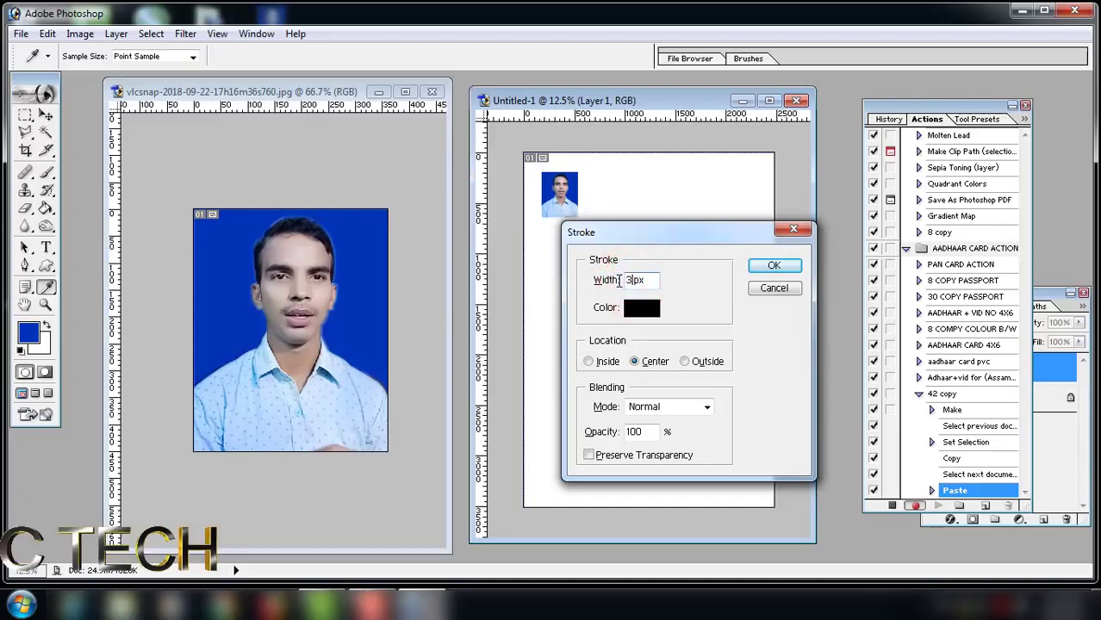
{"action": "left_click", "coordinate": [769, 265]}
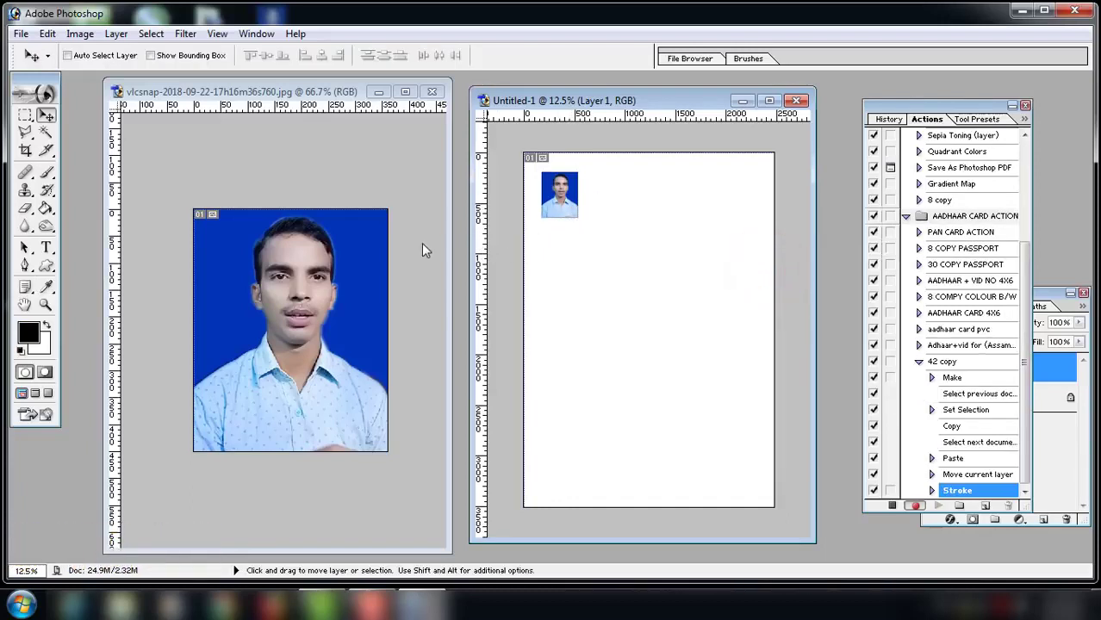
{"action": "left_click", "coordinate": [430, 91]}
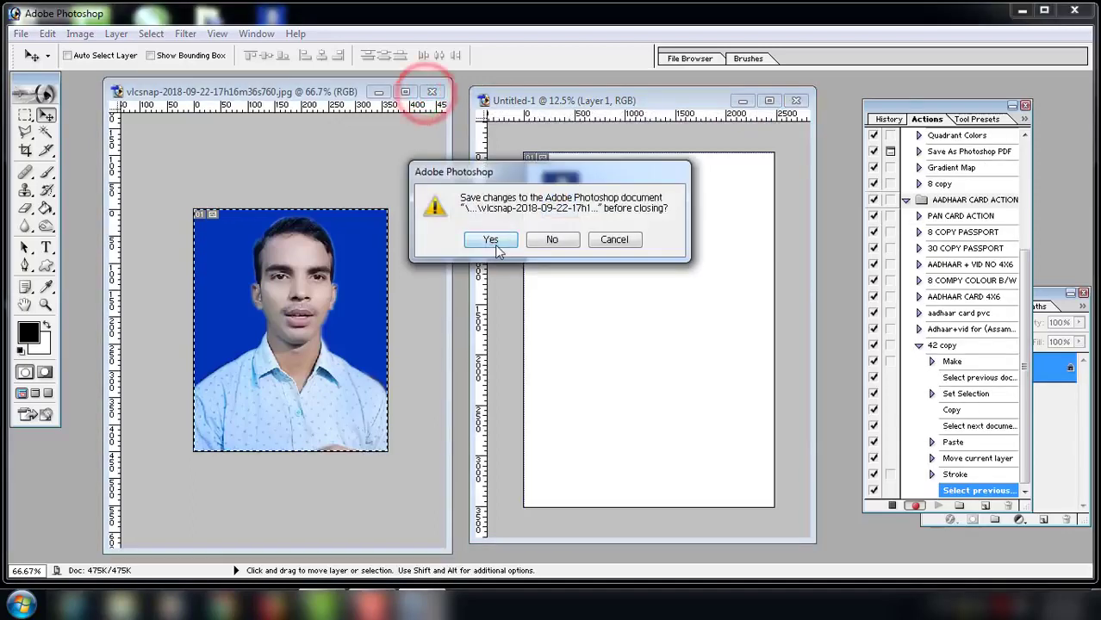
Close the original photo without saving, zoom in, and move Layer 1 to the sheet's top-left corner.
{"action": "left_click", "coordinate": [542, 244]}
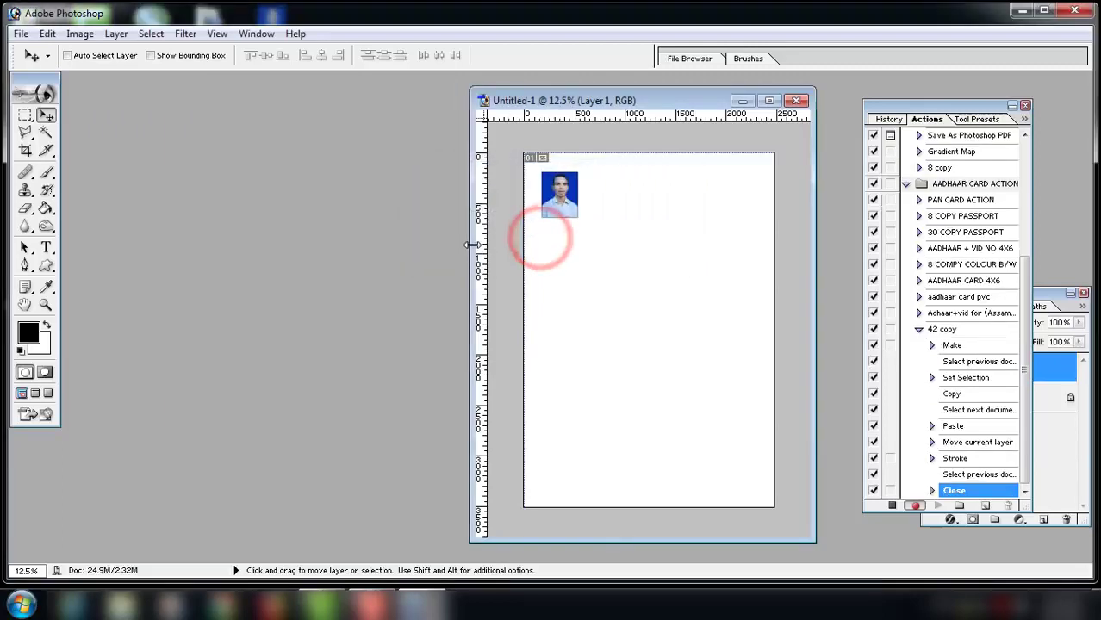
{"action": "left_click_drag", "start_coordinate": [472, 246], "coordinate": [77, 245]}
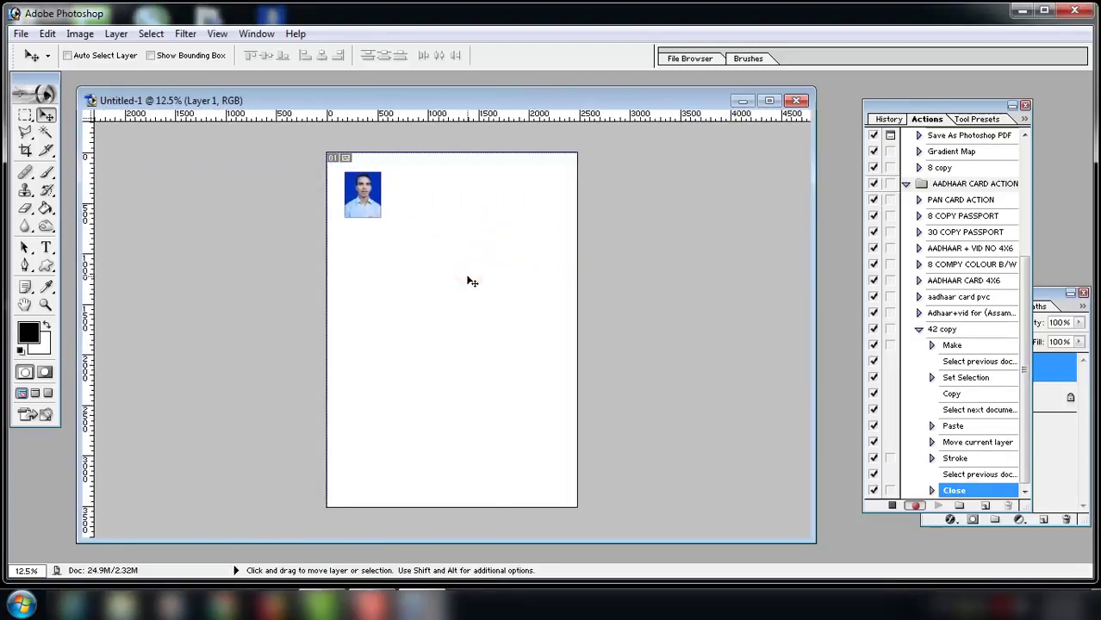
{"action": "key", "text": "ctrl+plus"}
{"action": "key", "text": "ctrl+plus"}
{"action": "key", "text": "ctrl+plus"}
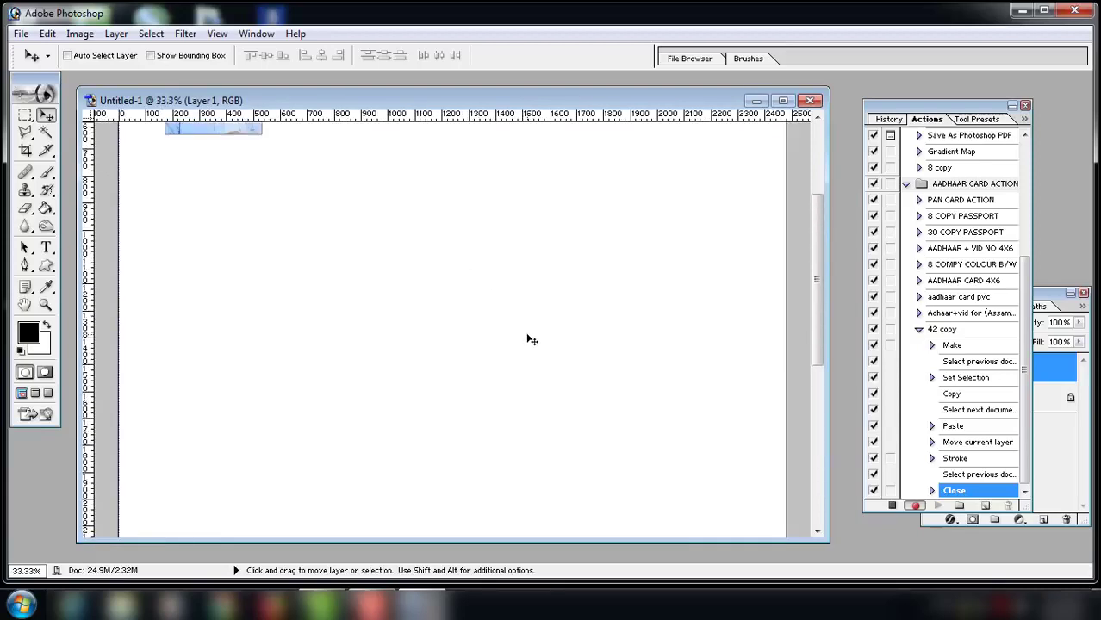
{"action": "right_click", "coordinate": [189, 227]}
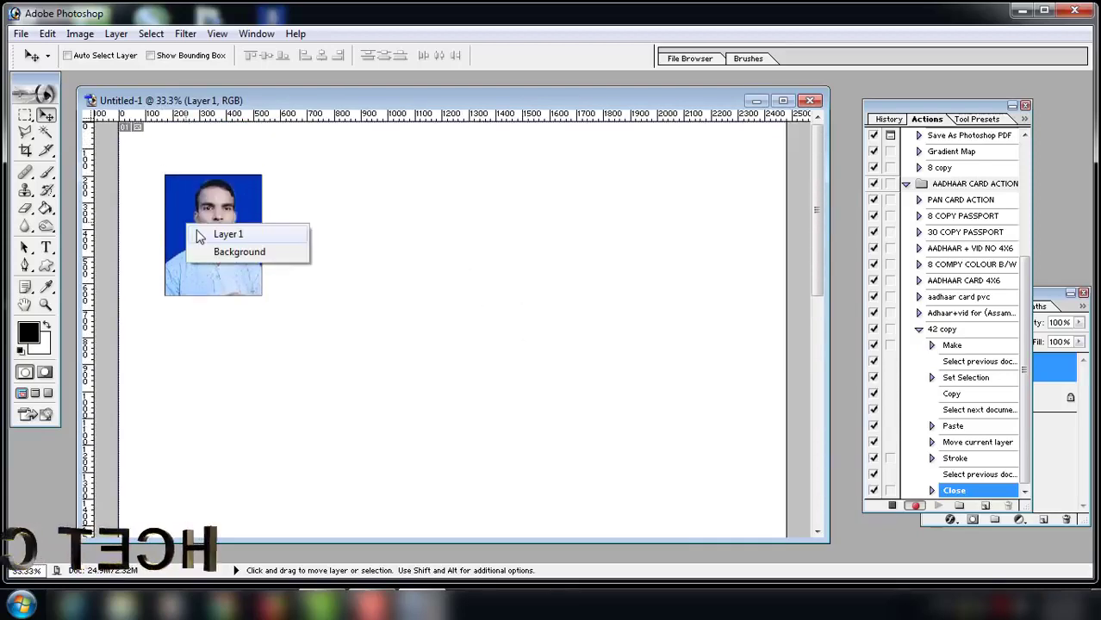
{"action": "left_click", "coordinate": [203, 228]}
{"action": "left_click_drag", "start_coordinate": [204, 246], "coordinate": [169, 203]}
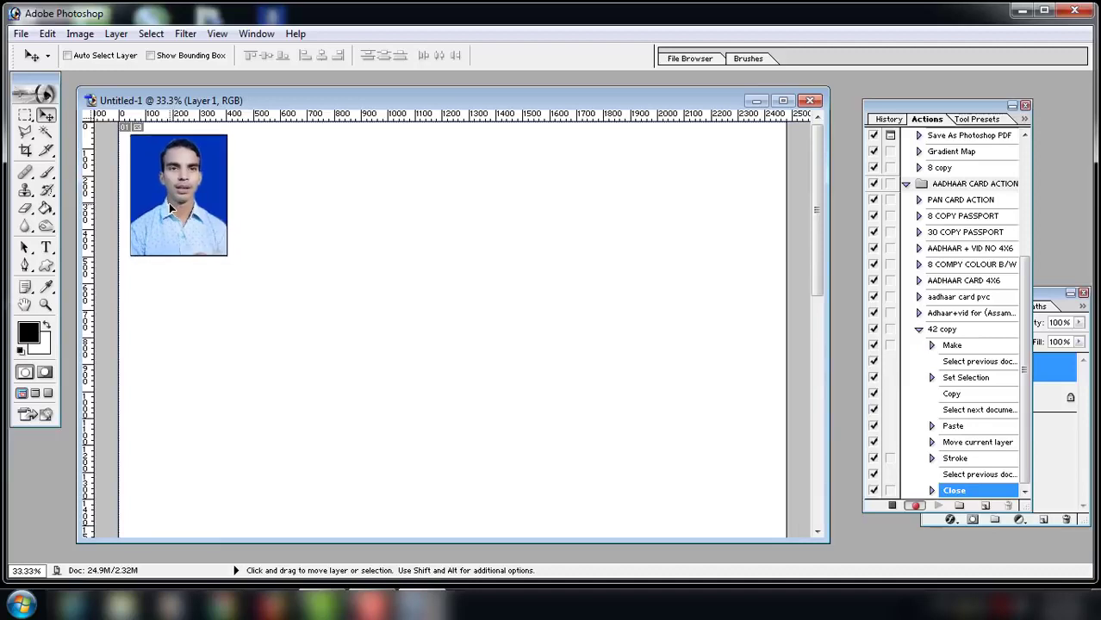
Alt+Shift-drag copies into a top row of six photos, through Layer 1 copy 5, then show Layers.
{"action": "key", "text": "alt+shift"}
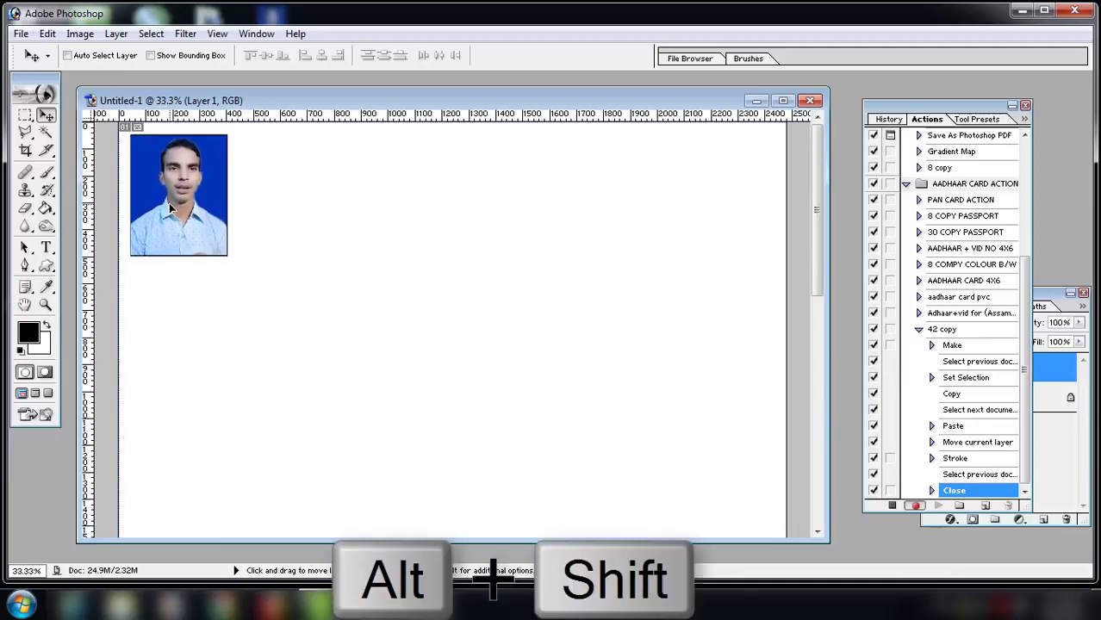
{"action": "left_click_drag", "start_coordinate": [169, 202], "coordinate": [375, 230]}
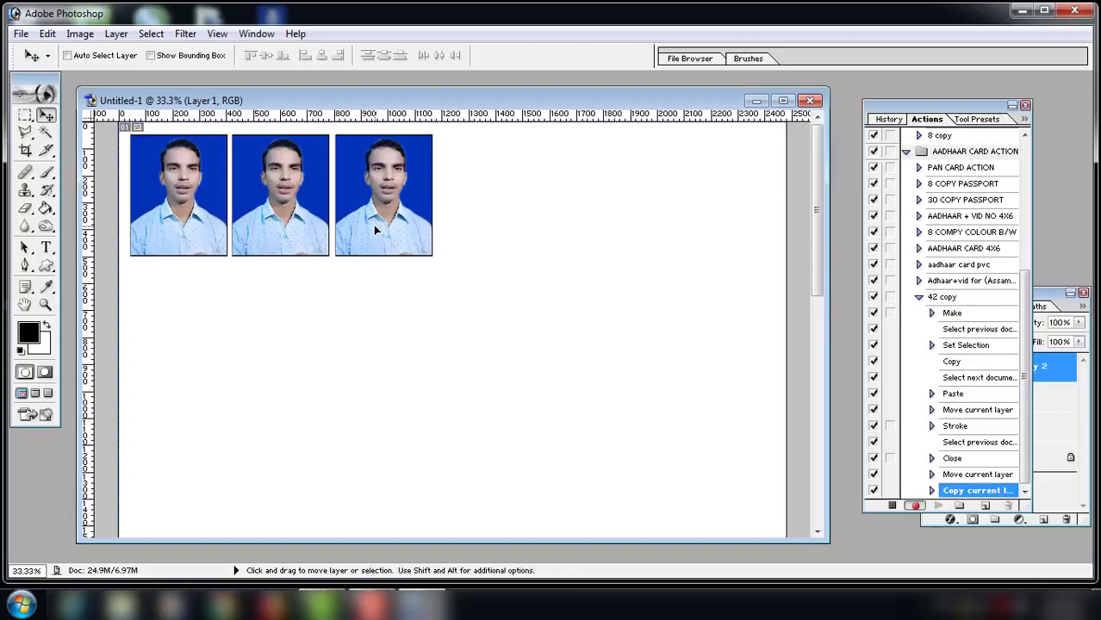
{"action": "left_click_drag", "start_coordinate": [374, 229], "coordinate": [373, 225]}
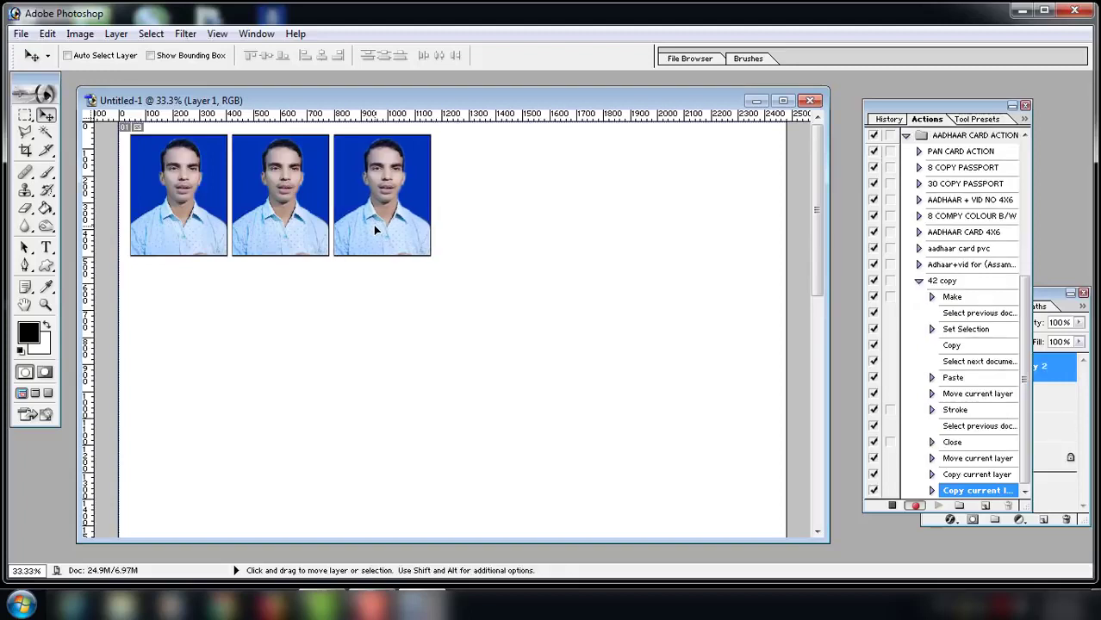
{"action": "mouse_move", "coordinate": [373, 225]}
{"action": "left_mouse_down"}
{"action": "mouse_move", "coordinate": [476, 250]}
{"action": "mouse_move", "coordinate": [569, 235]}
{"action": "left_mouse_up"}
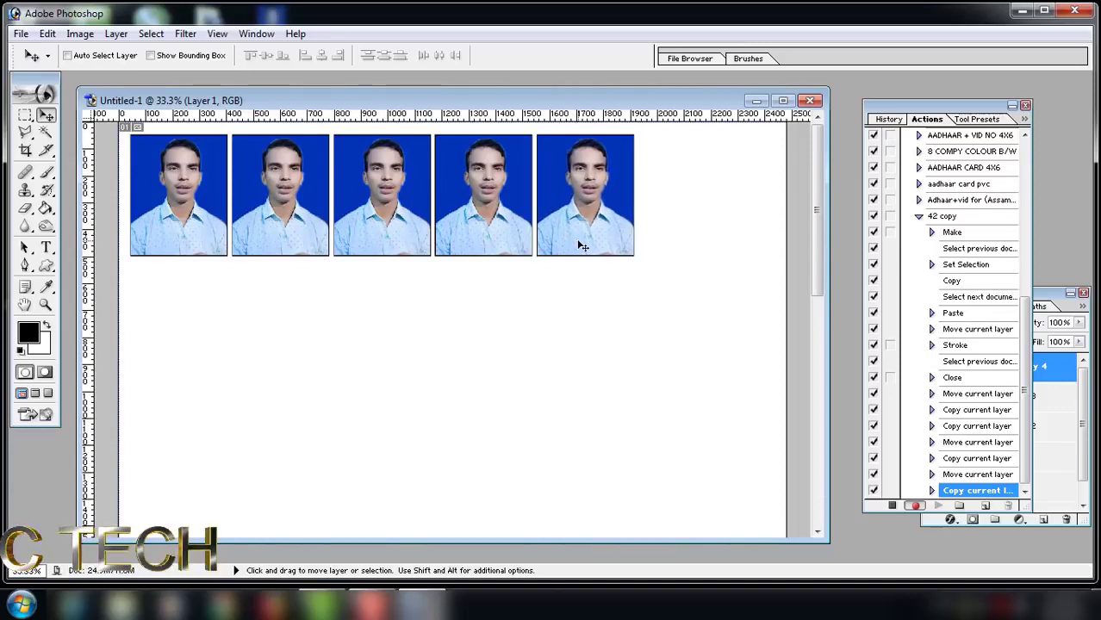
{"action": "left_click_drag", "start_coordinate": [571, 231], "coordinate": [672, 233]}
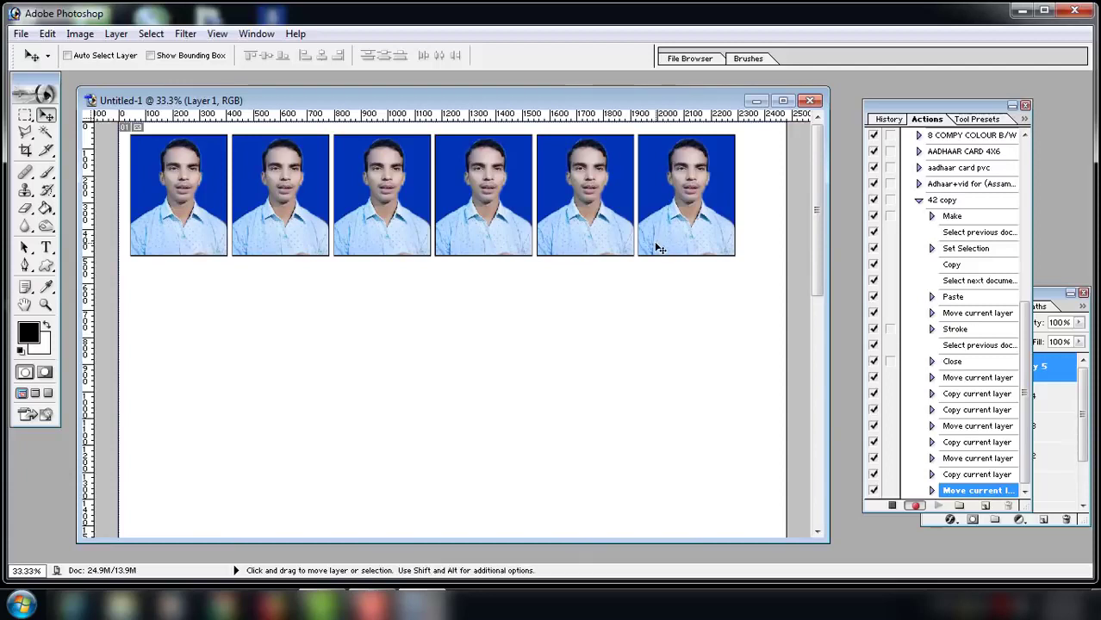
{"action": "key", "text": "alt+Right"}
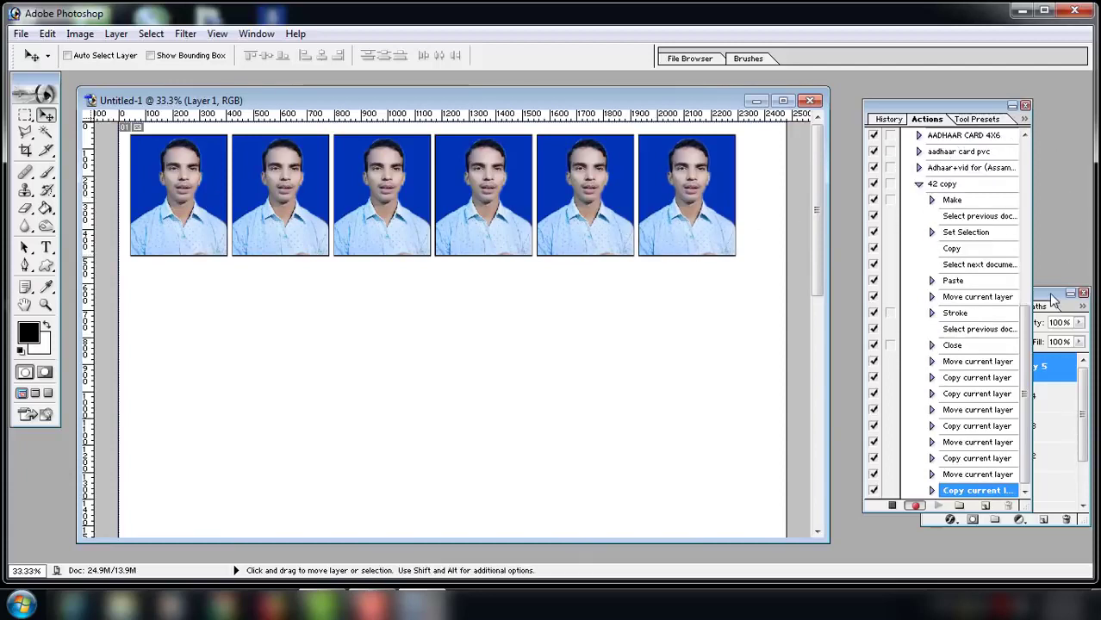
{"action": "left_click", "coordinate": [1052, 299]}
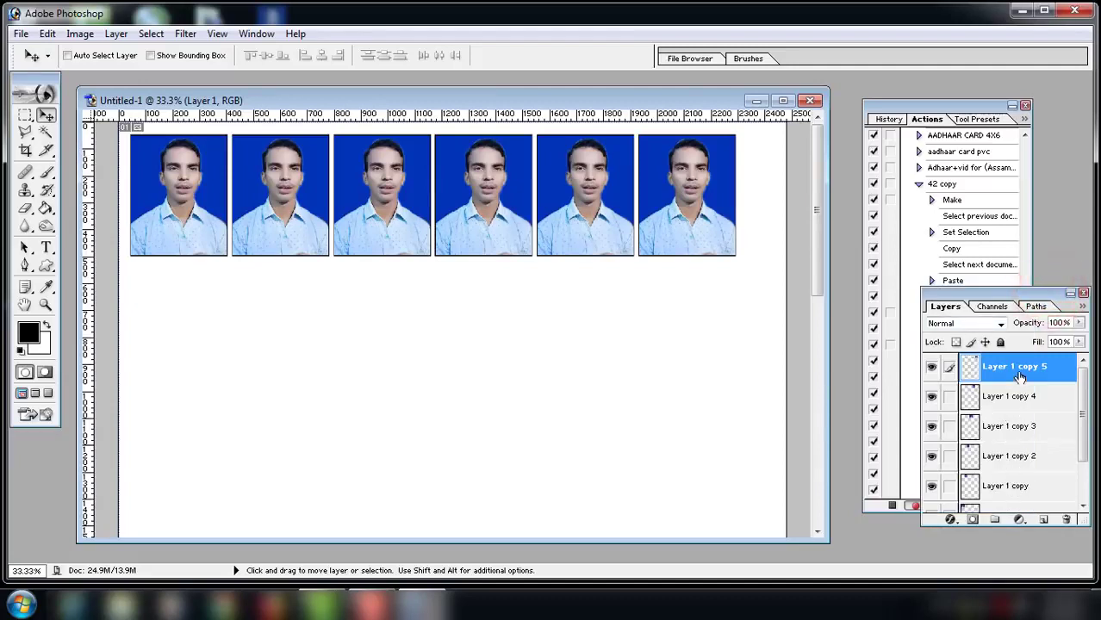
Merge the six photo layers into Layer 1, shift the row slightly right, and zoom out to the full sheet.
{"action": "key", "text": "ctrl+e"}
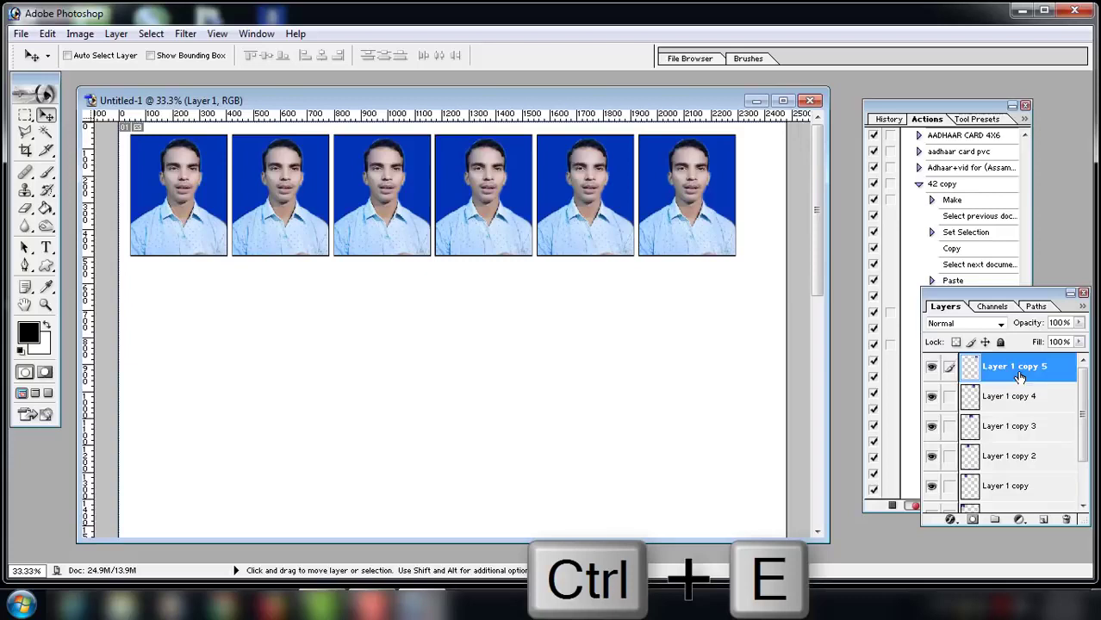
{"action": "key", "text": "ctrl+e"}
{"action": "key", "text": "ctrl+e"}
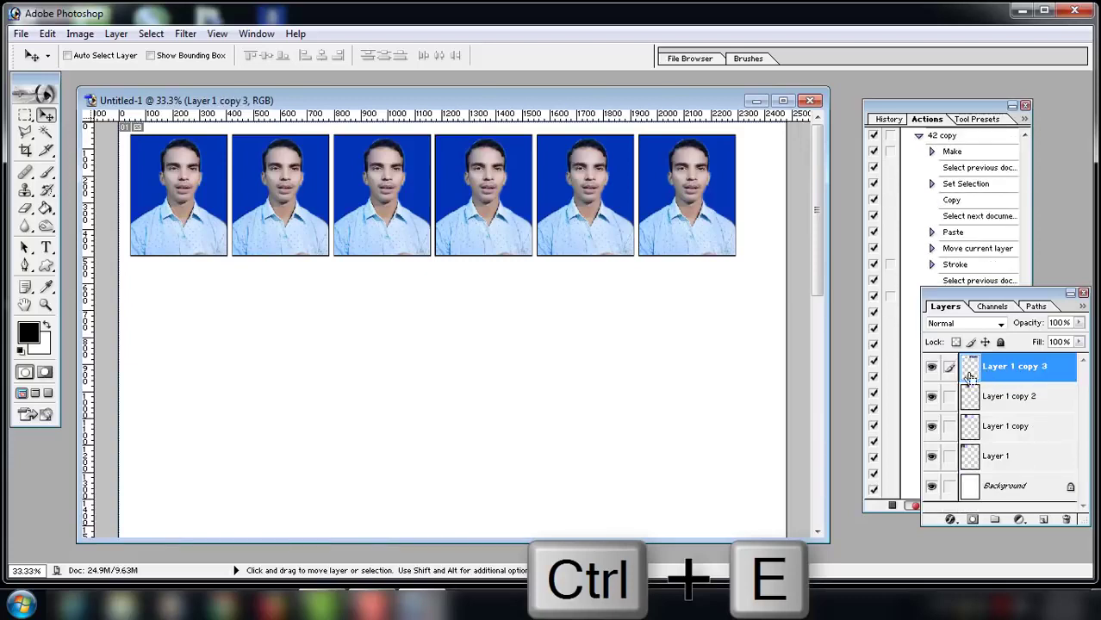
{"action": "key", "text": "ctrl+e"}
{"action": "key", "text": "ctrl+e"}
{"action": "key", "text": "ctrl+e"}
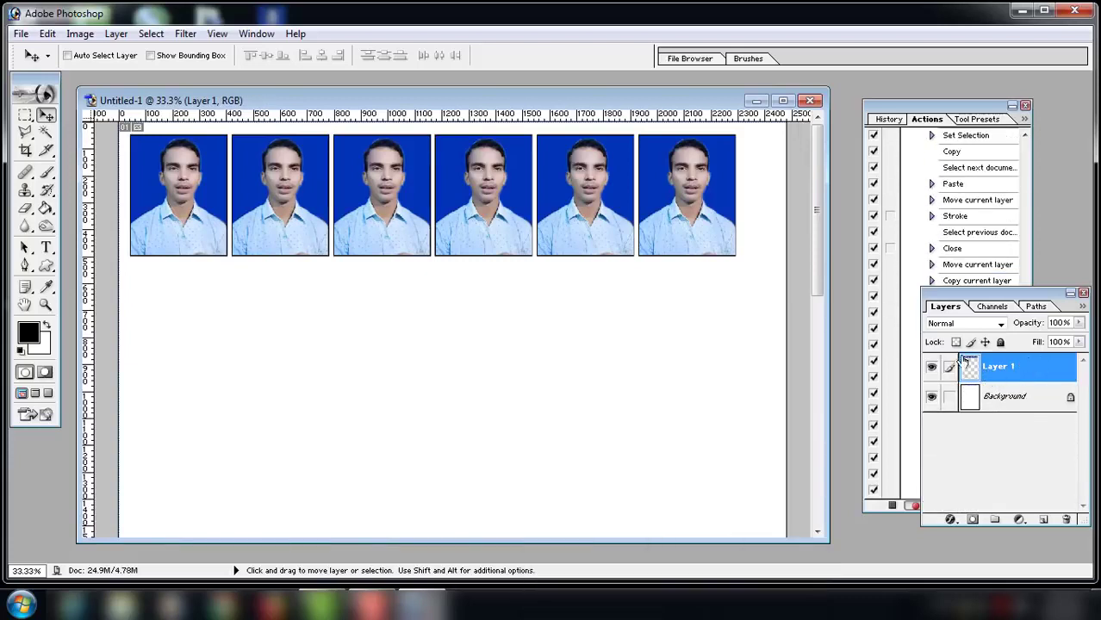
{"action": "key", "text": "ctrl+minus"}
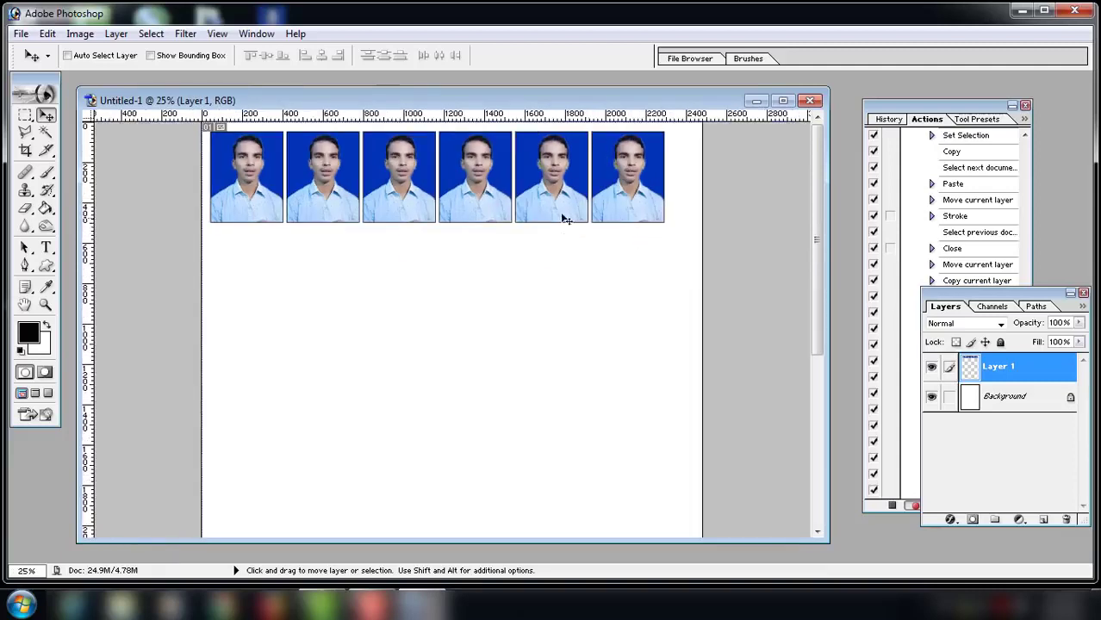
{"action": "left_click_drag", "start_coordinate": [536, 200], "coordinate": [544, 199]}
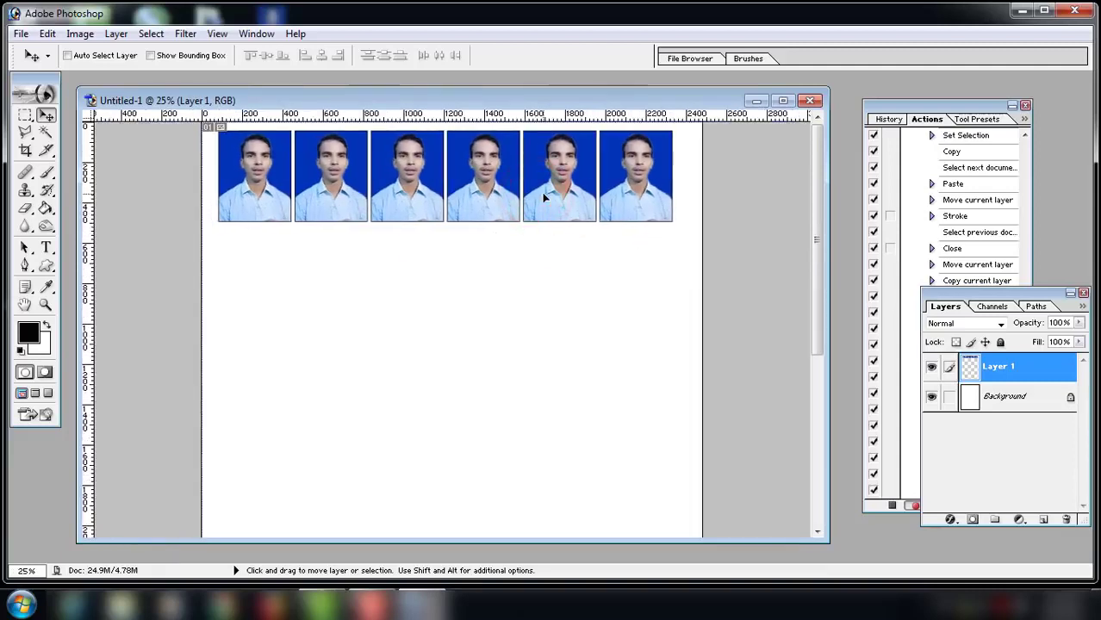
{"action": "key", "text": "ctrl+minus"}
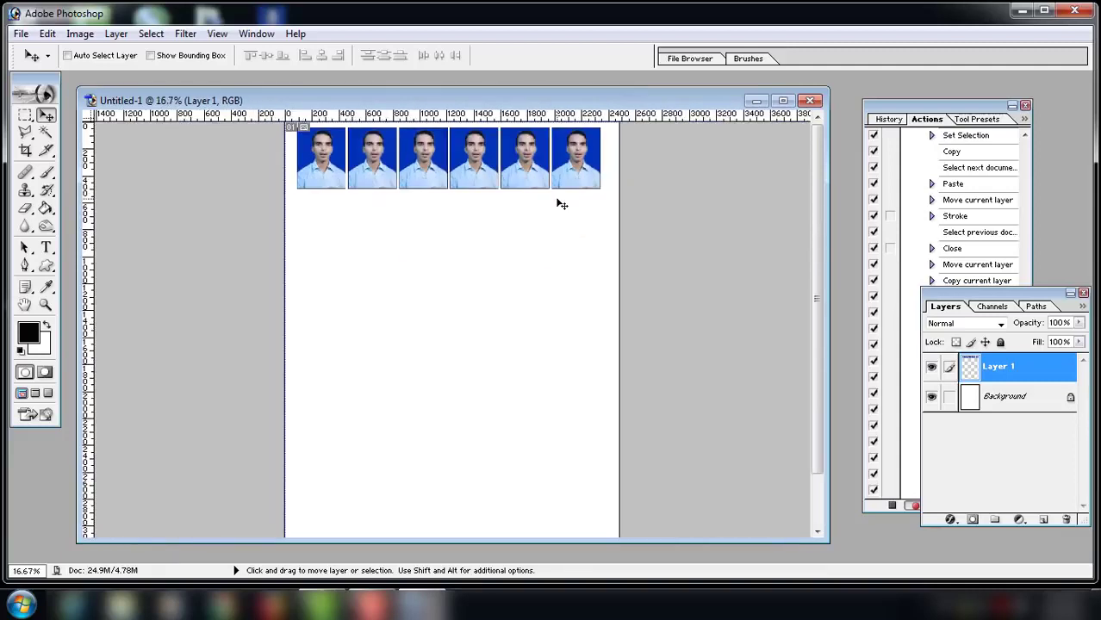
{"action": "key", "text": "ctrl+minus"}
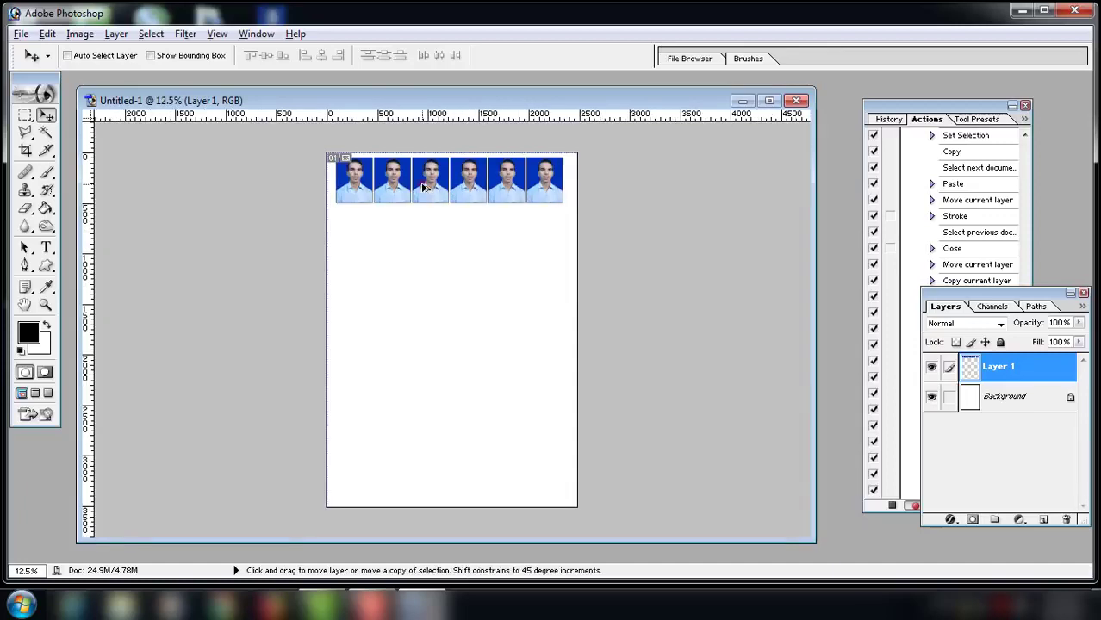
Alt+Shift-drag copies of the six-photo row downward until seven rows fill the sheet.
{"action": "mouse_move", "coordinate": [428, 190]}
{"action": "left_mouse_down"}
{"action": "mouse_move", "coordinate": [420, 241]}
{"action": "mouse_move", "coordinate": [435, 418]}
{"action": "left_mouse_up"}
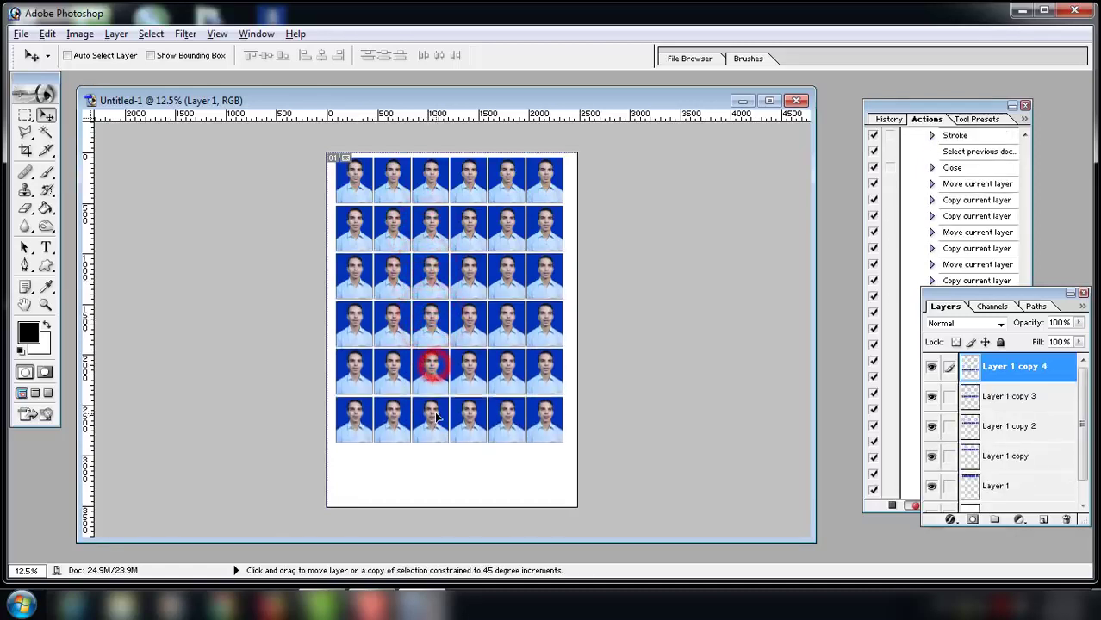
{"action": "left_click_drag", "start_coordinate": [431, 368], "coordinate": [432, 457]}
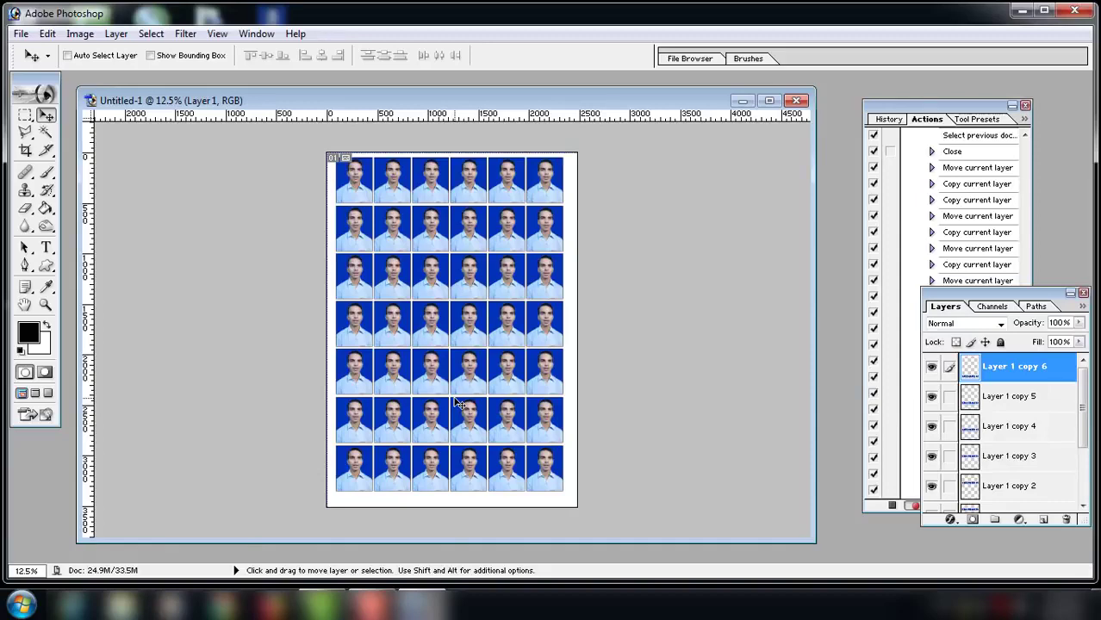
Nudge the second, third and fourth row layers (Layer 1 copy to copy 3) up with Shift+Up.
{"action": "key", "text": "ctrl+plus"}
{"action": "key", "text": "ctrl+plus"}
{"action": "scroll", "coordinate": [459, 404], "scroll_direction": "down", "scroll_amount": 2}
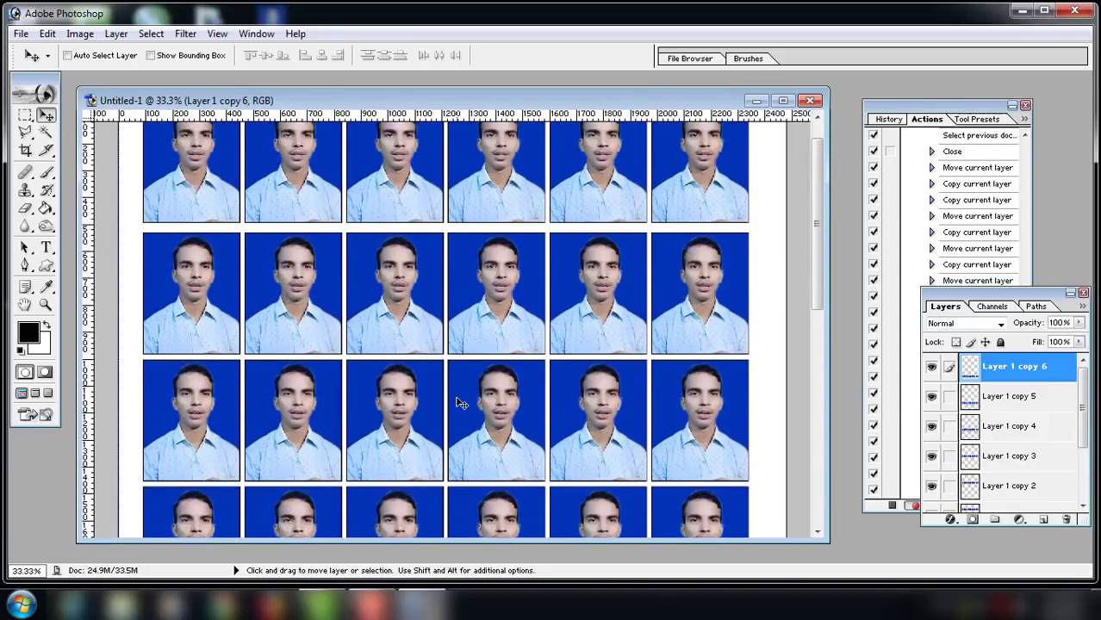
{"action": "scroll", "coordinate": [459, 404], "scroll_direction": "up", "scroll_amount": 1}
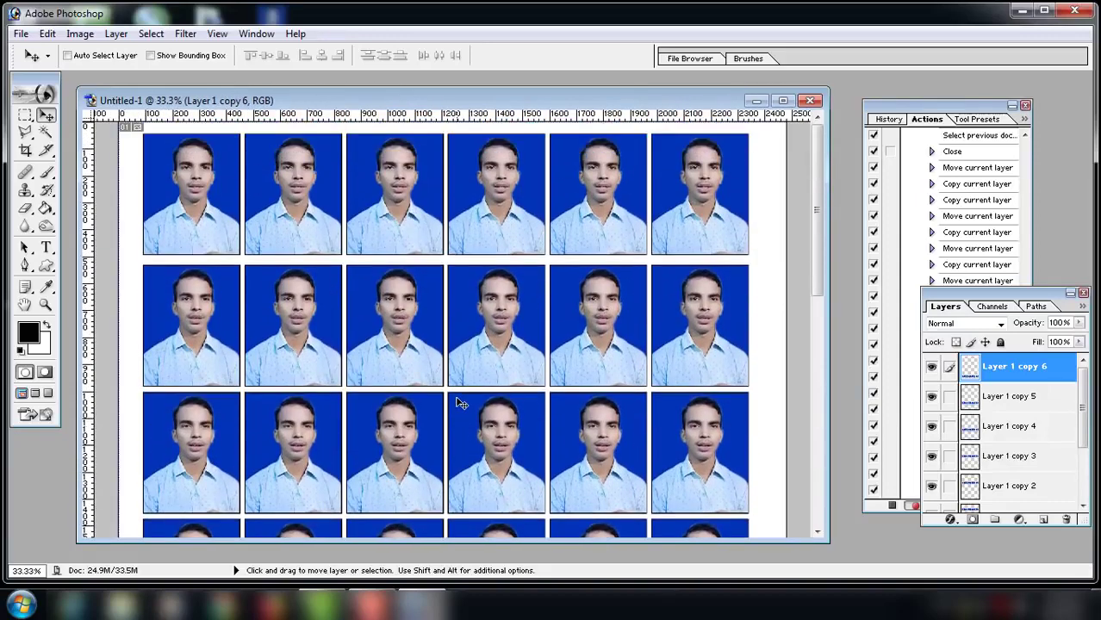
{"action": "right_click", "coordinate": [393, 298]}
{"action": "left_click", "coordinate": [403, 303]}
{"action": "key", "text": "shift+Up"}
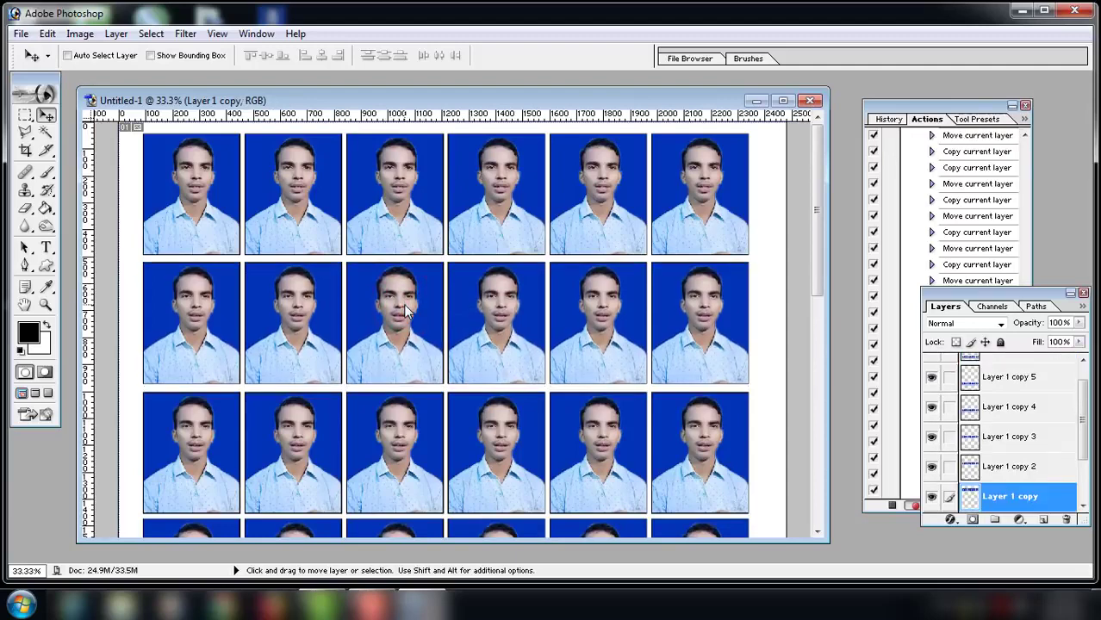
{"action": "scroll", "coordinate": [396, 340], "scroll_direction": "down", "scroll_amount": 2}
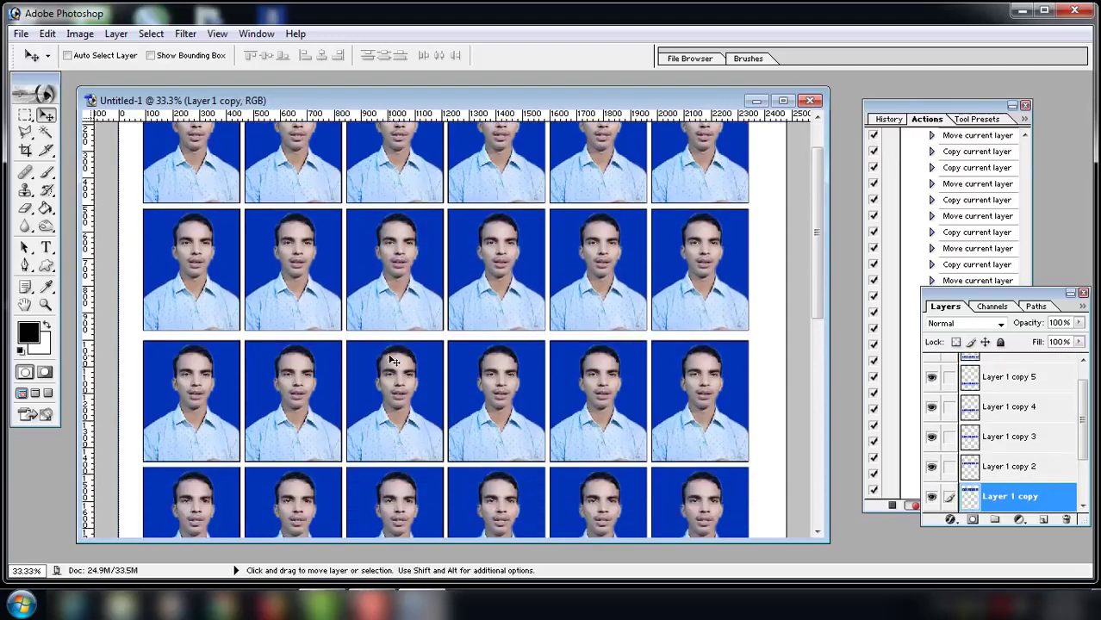
{"action": "right_click", "coordinate": [392, 360]}
{"action": "left_click", "coordinate": [412, 363]}
{"action": "key", "text": "shift+Up"}
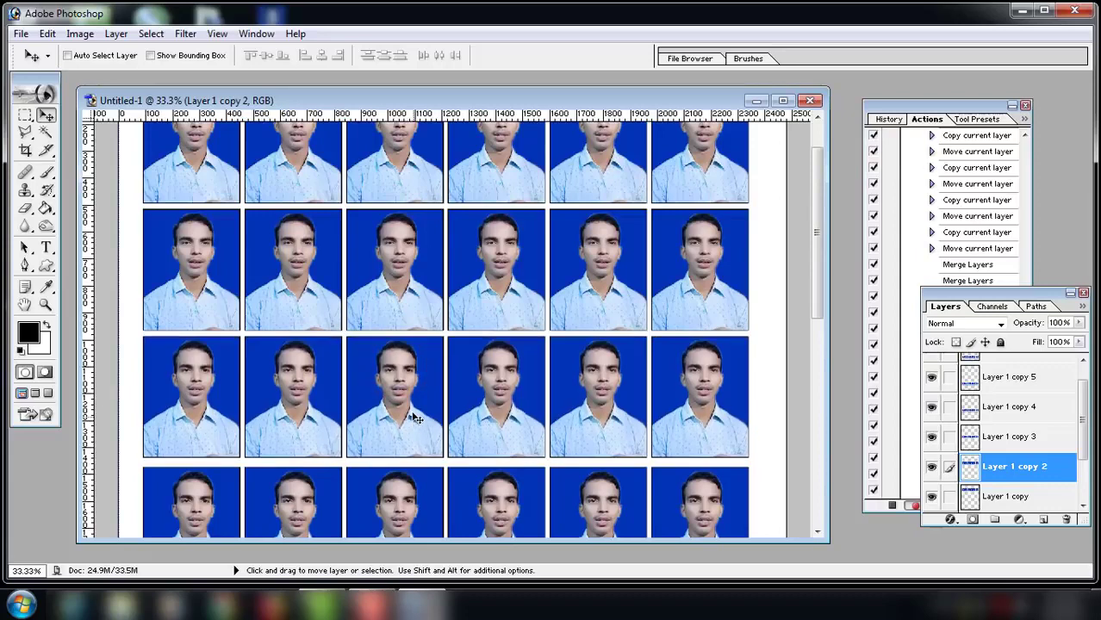
{"action": "scroll", "coordinate": [414, 417], "scroll_direction": "down", "scroll_amount": 2}
{"action": "right_click", "coordinate": [401, 366]}
{"action": "left_click", "coordinate": [417, 370]}
{"action": "key", "text": "shift+Up"}
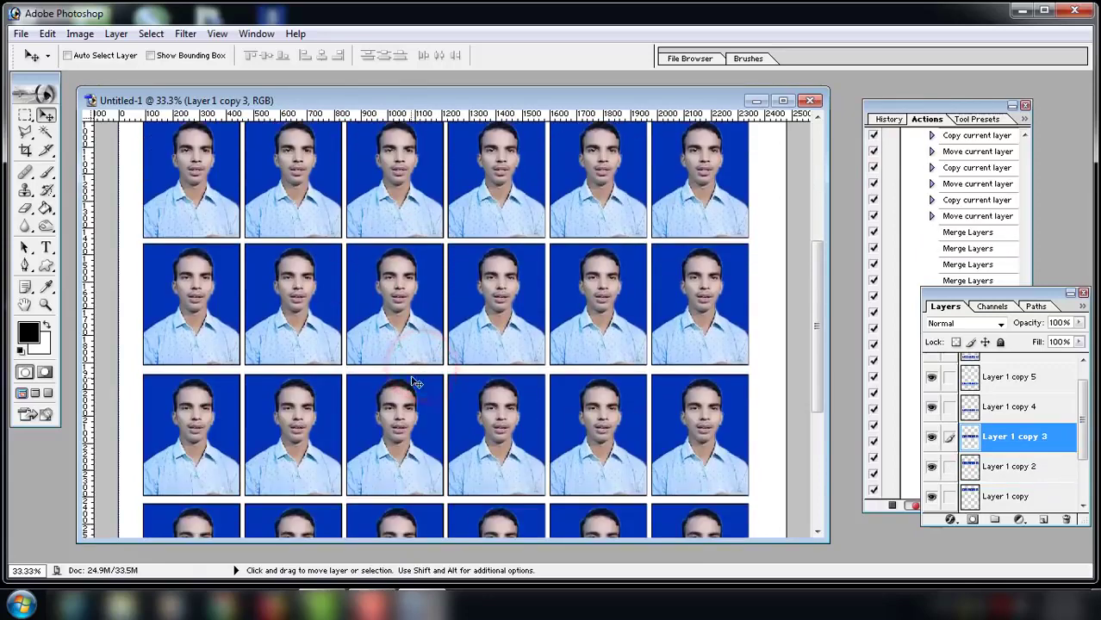
Nudge the remaining lower row layers, down to the bottom row, up into even spacing, then zoom out.
{"action": "right_click", "coordinate": [414, 383]}
{"action": "left_click", "coordinate": [421, 389]}
{"action": "key", "text": "shift+Up"}
{"action": "scroll", "coordinate": [405, 431], "scroll_direction": "down", "scroll_amount": 2}
{"action": "right_click", "coordinate": [402, 486]}
{"action": "left_click", "coordinate": [404, 492]}
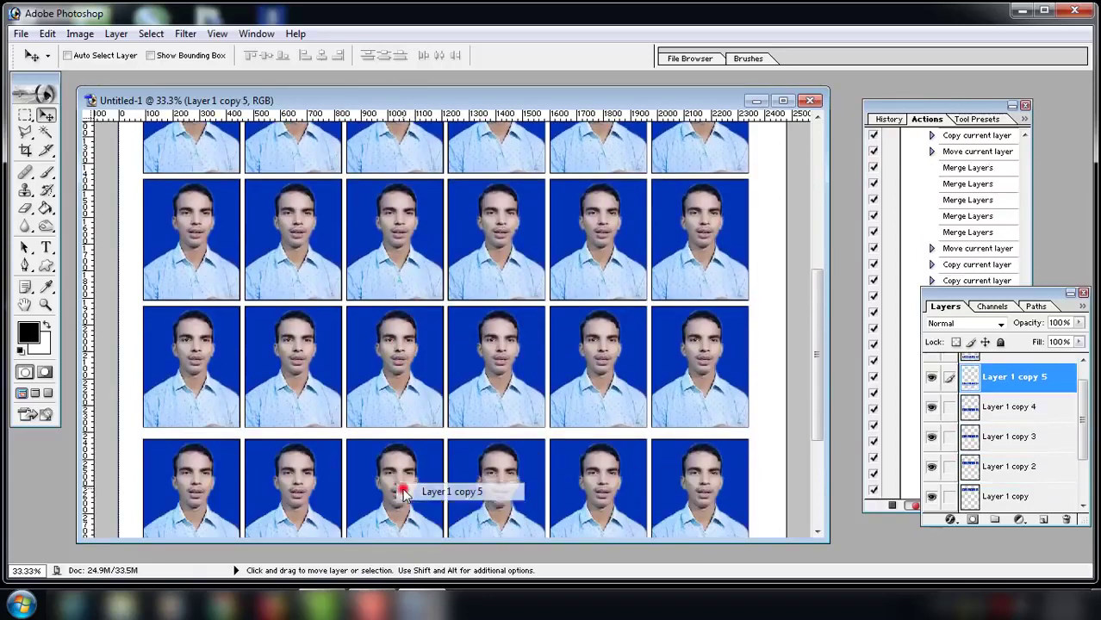
{"action": "scroll", "coordinate": [402, 493], "scroll_direction": "down", "scroll_amount": 3}
{"action": "scroll", "coordinate": [400, 480], "scroll_direction": "up", "scroll_amount": 2}
{"action": "right_click", "coordinate": [401, 483]}
{"action": "left_click", "coordinate": [405, 486]}
{"action": "key", "text": "shift+Up"}
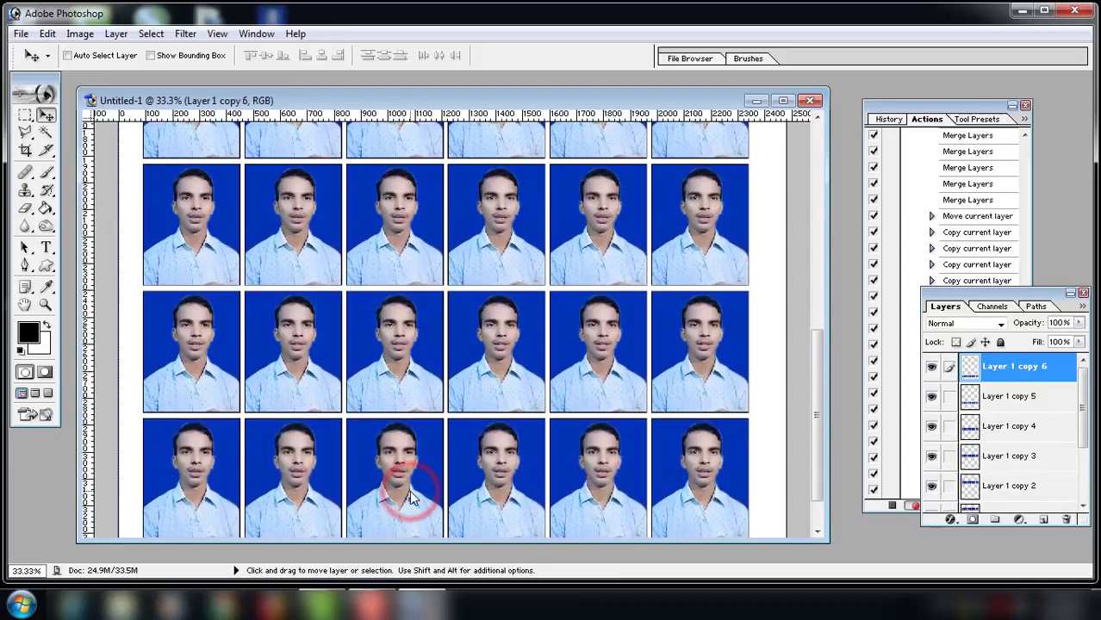
{"action": "scroll", "coordinate": [411, 497], "scroll_direction": "down", "scroll_amount": 2}
{"action": "key", "text": "ctrl+minus"}
{"action": "key", "text": "ctrl+minus"}
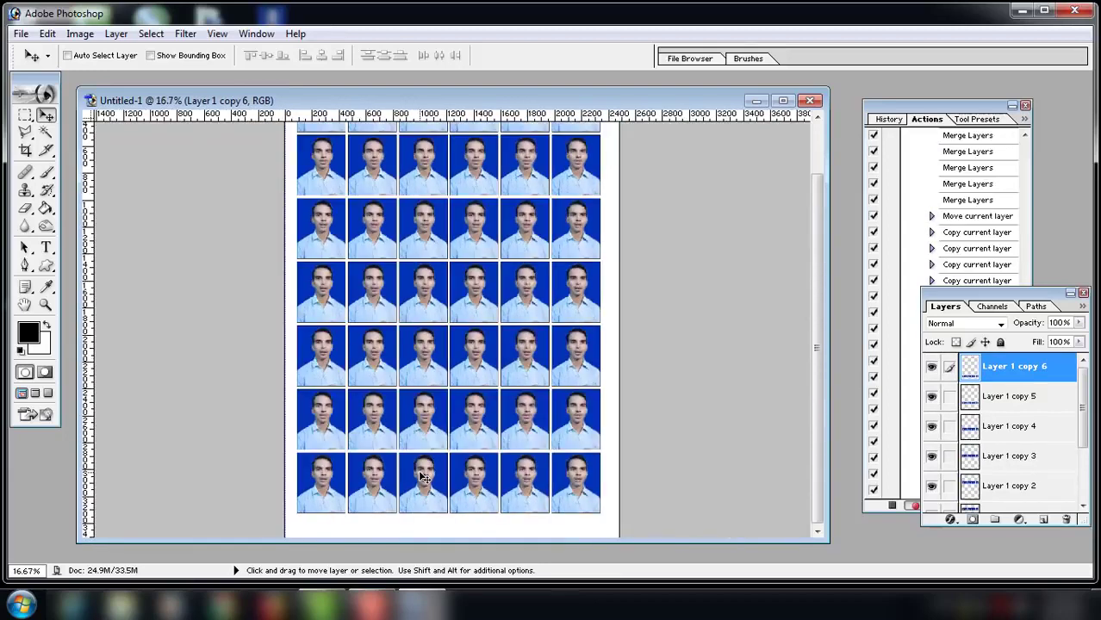
{"action": "key", "text": "ctrl+minus"}
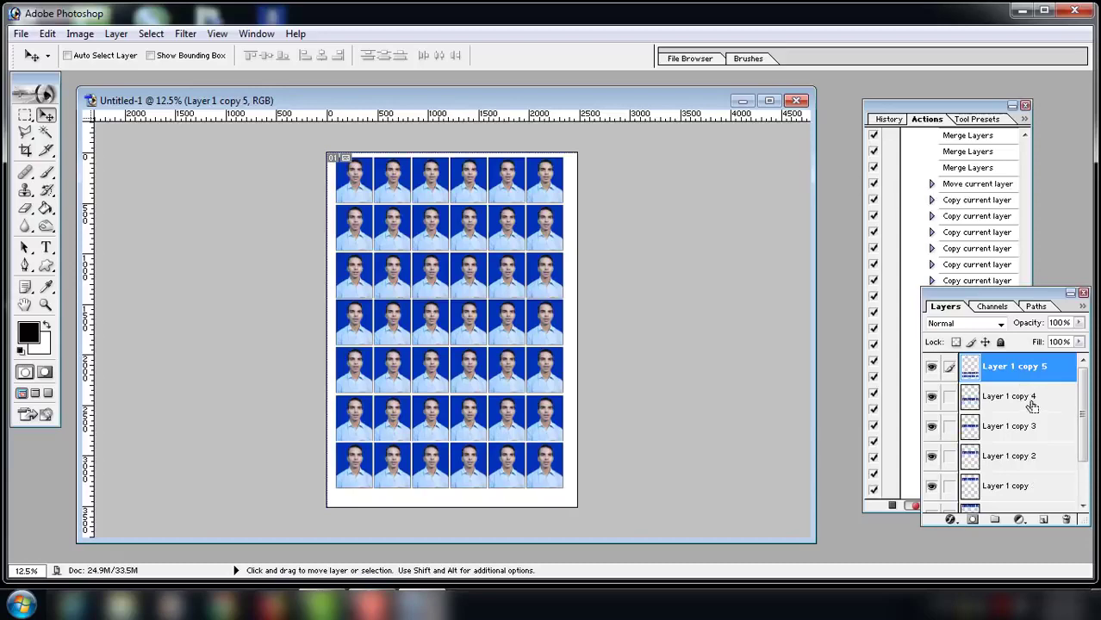
Merge the last row copy, centre the grid vertically and horizontally on the page, and flatten into Background.
{"action": "key", "text": "ctrl+e"}
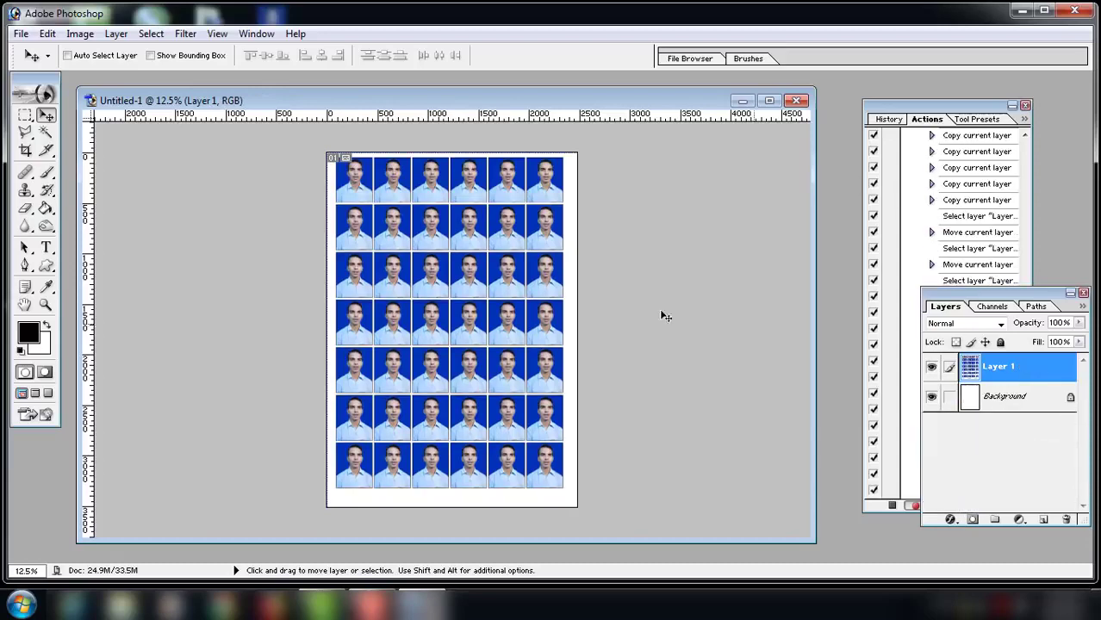
{"action": "mouse_move", "coordinate": [502, 307]}
{"action": "left_mouse_down"}
{"action": "mouse_move", "coordinate": [514, 325]}
{"action": "mouse_move", "coordinate": [502, 320]}
{"action": "left_mouse_up"}
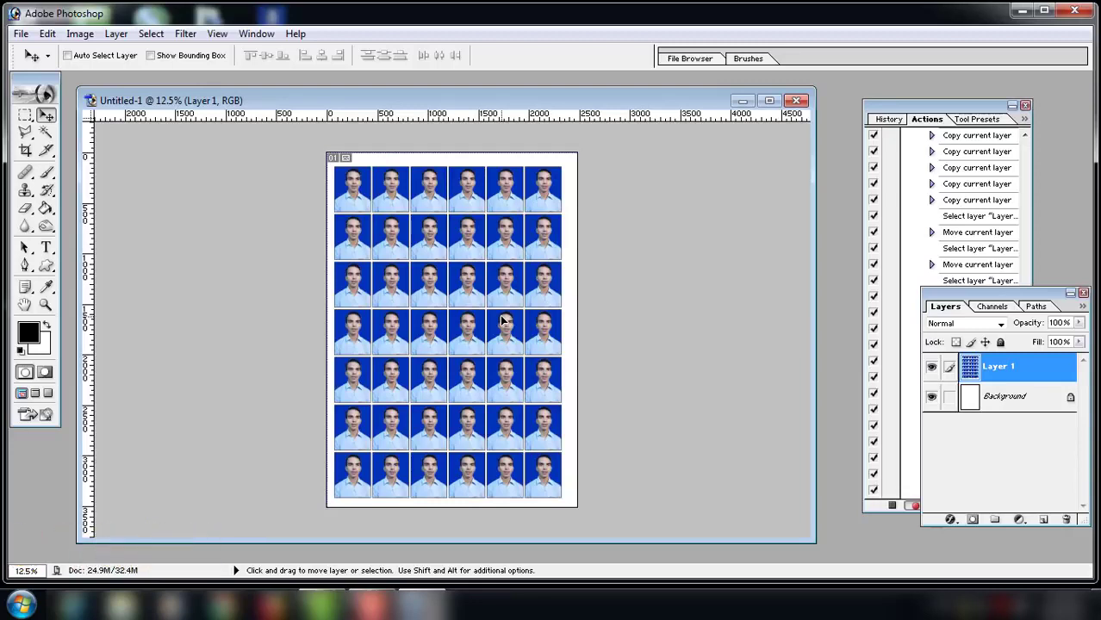
{"action": "key", "text": "ctrl+a"}
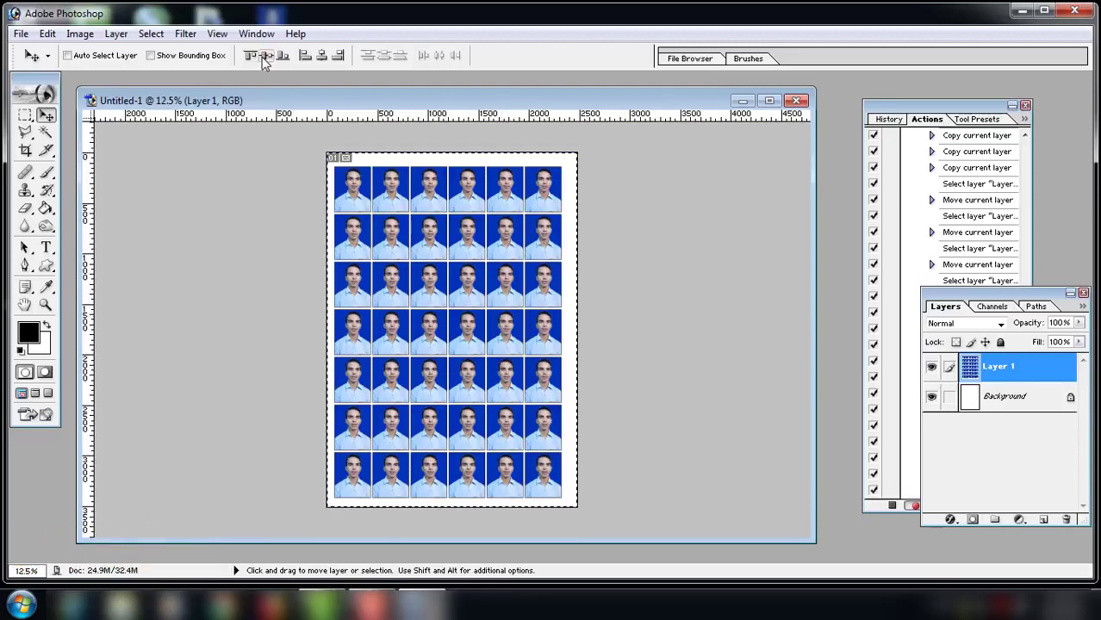
{"action": "left_click", "coordinate": [265, 55]}
{"action": "left_click", "coordinate": [320, 55]}
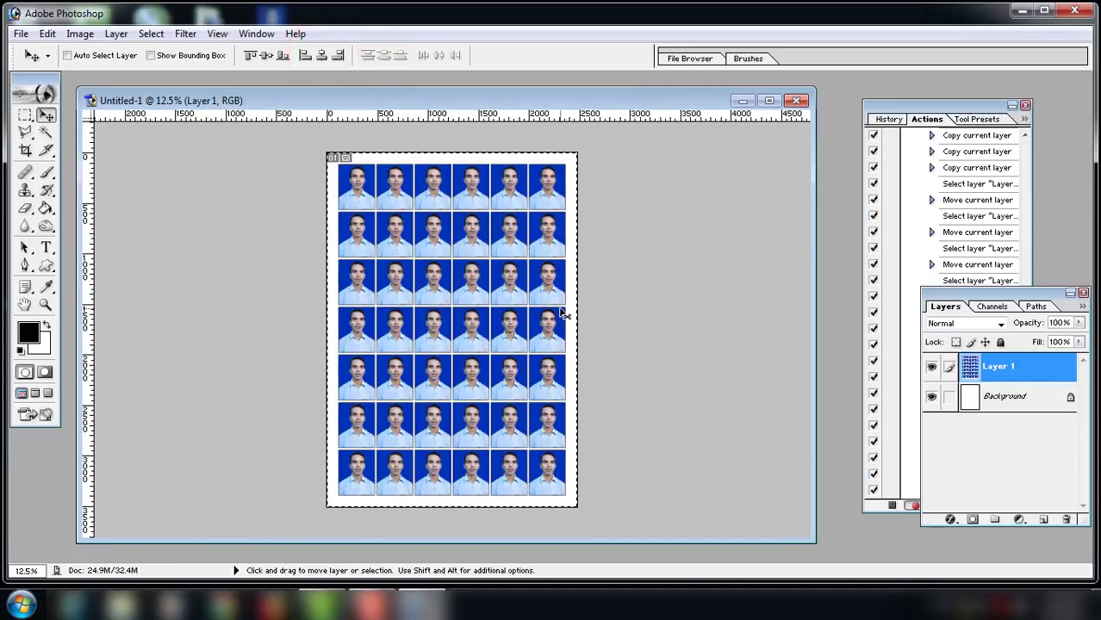
{"action": "key", "text": "ctrl+d"}
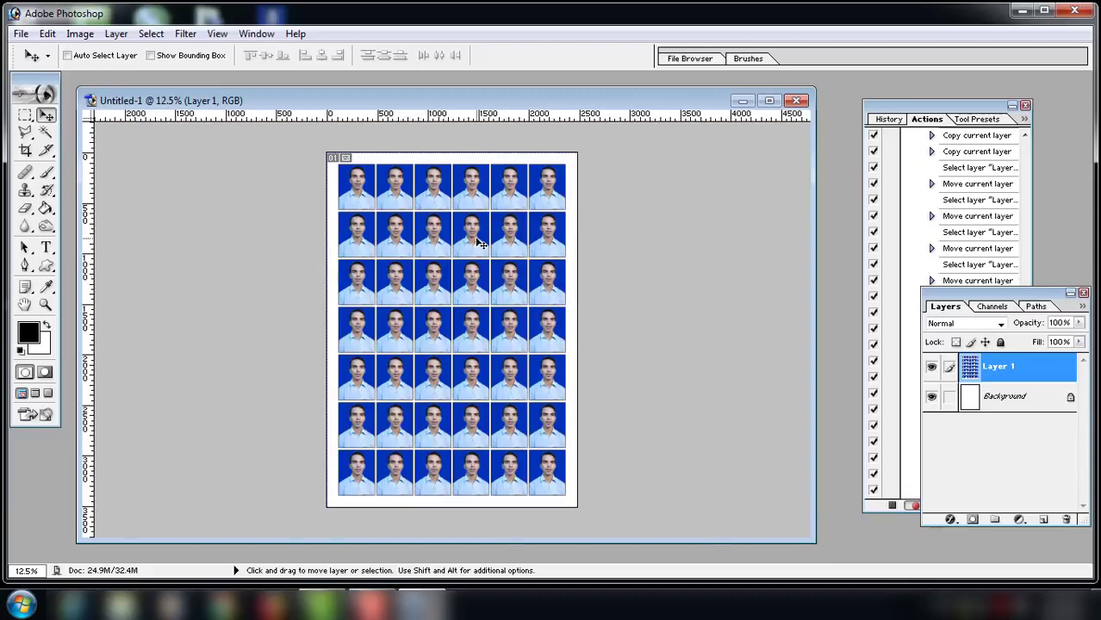
{"action": "key", "text": "ctrl+e"}
Stop recording the 42 copy action and close Untitled-1 without saving.
{"action": "left_click", "coordinate": [504, 98]}
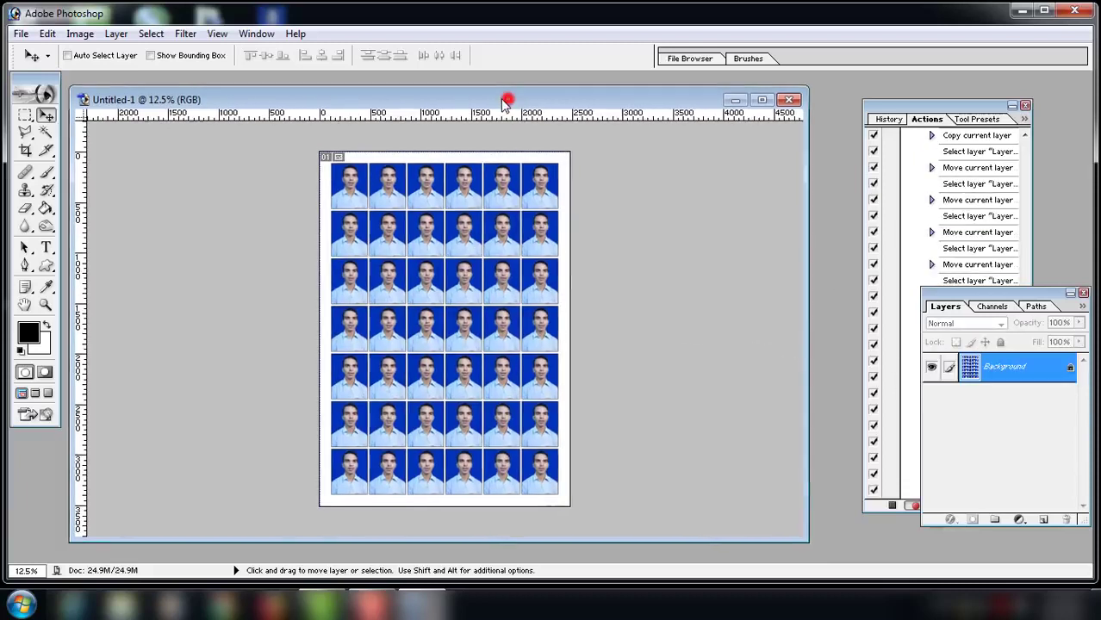
{"action": "key", "text": "ctrl+plus"}
{"action": "key", "text": "ctrl+minus"}
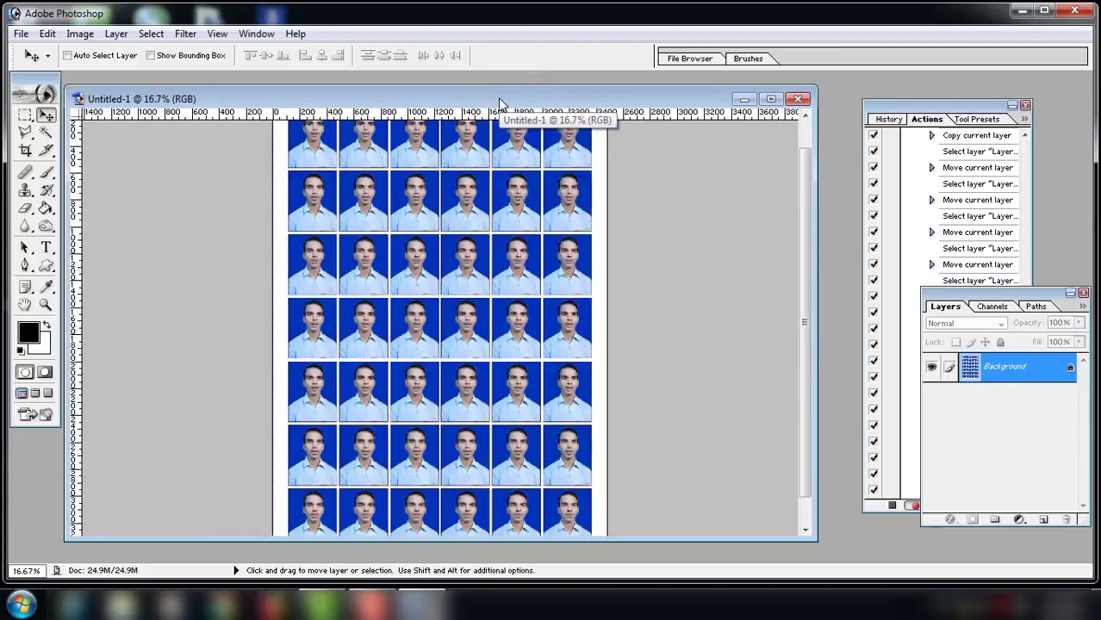
{"action": "key", "text": "ctrl+minus"}
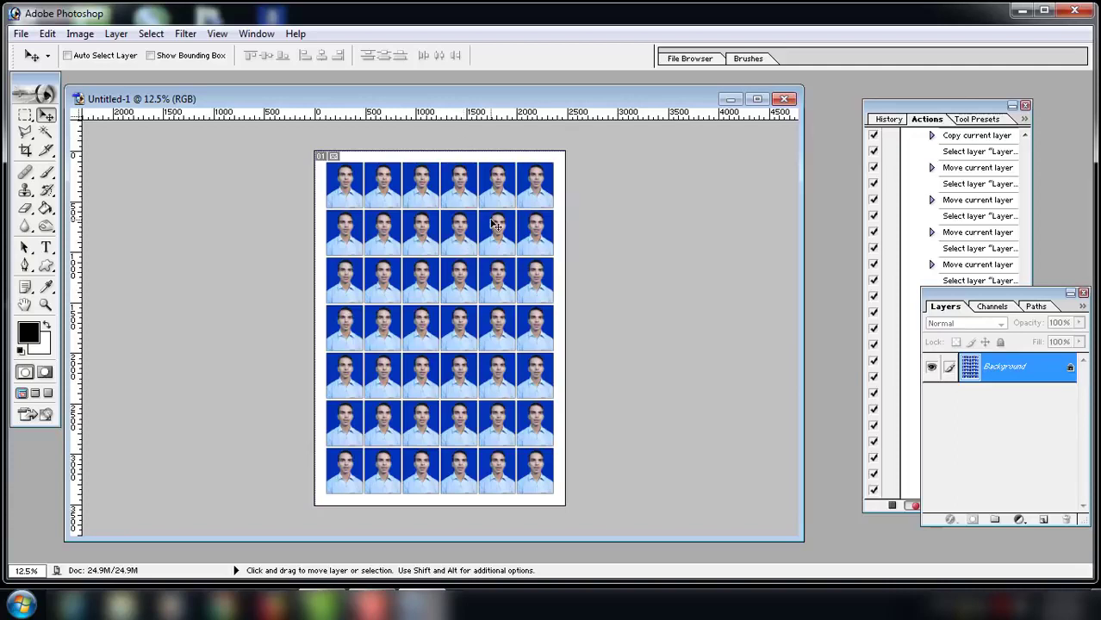
{"action": "left_click", "coordinate": [886, 110]}
{"action": "left_click", "coordinate": [887, 509]}
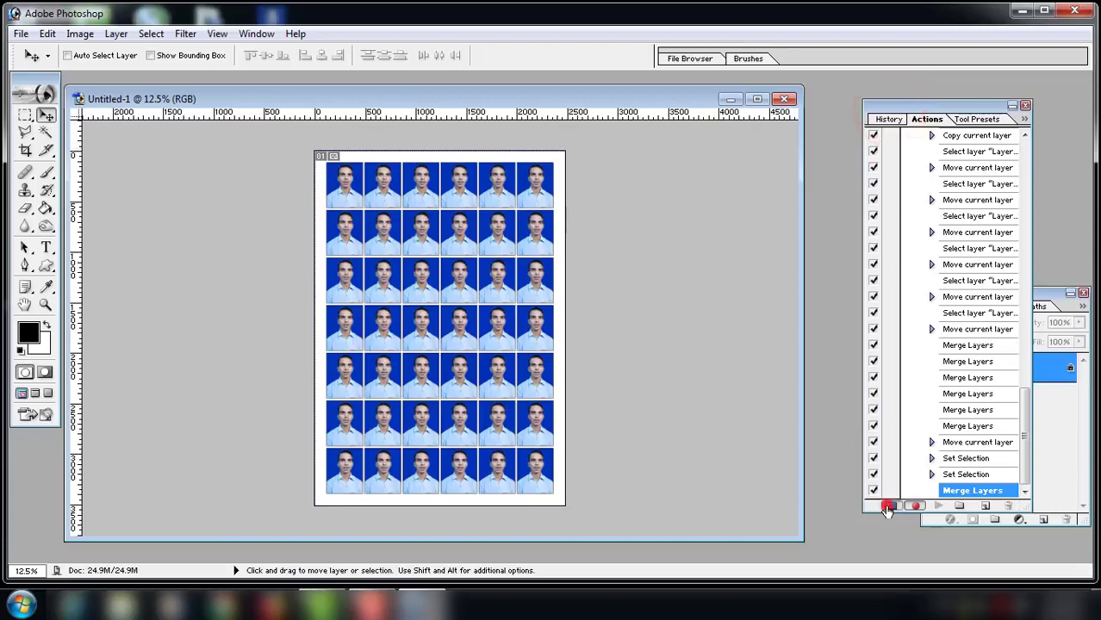
{"action": "left_click", "coordinate": [783, 100]}
{"action": "left_click", "coordinate": [551, 240]}
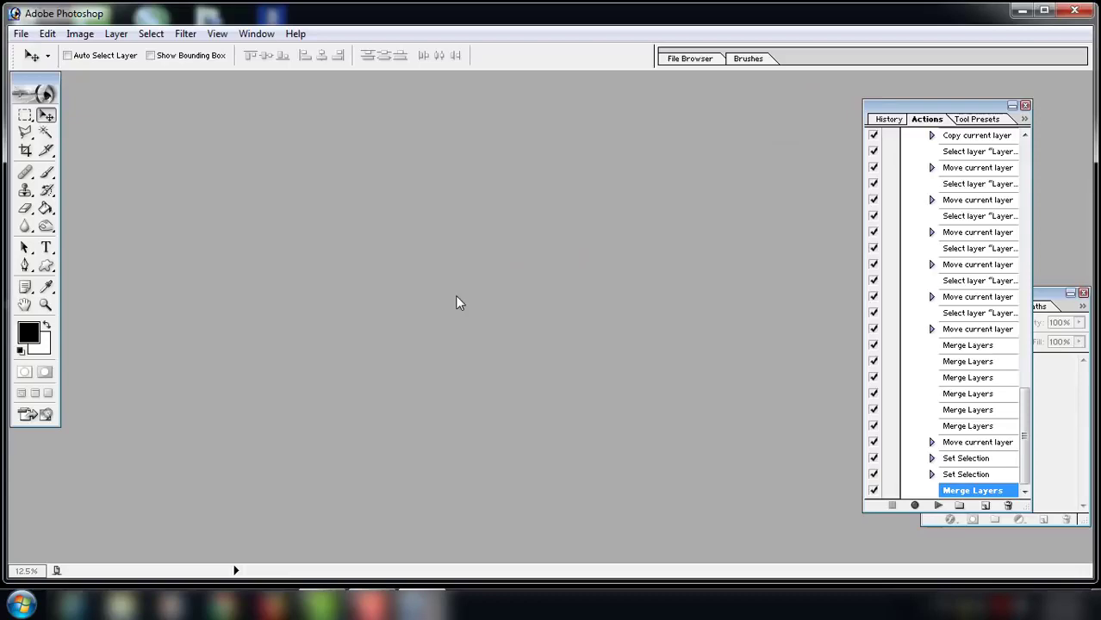
Open the vlcsnap JPEG photo and enlarge its document window.
{"action": "double_click", "coordinate": [433, 271]}
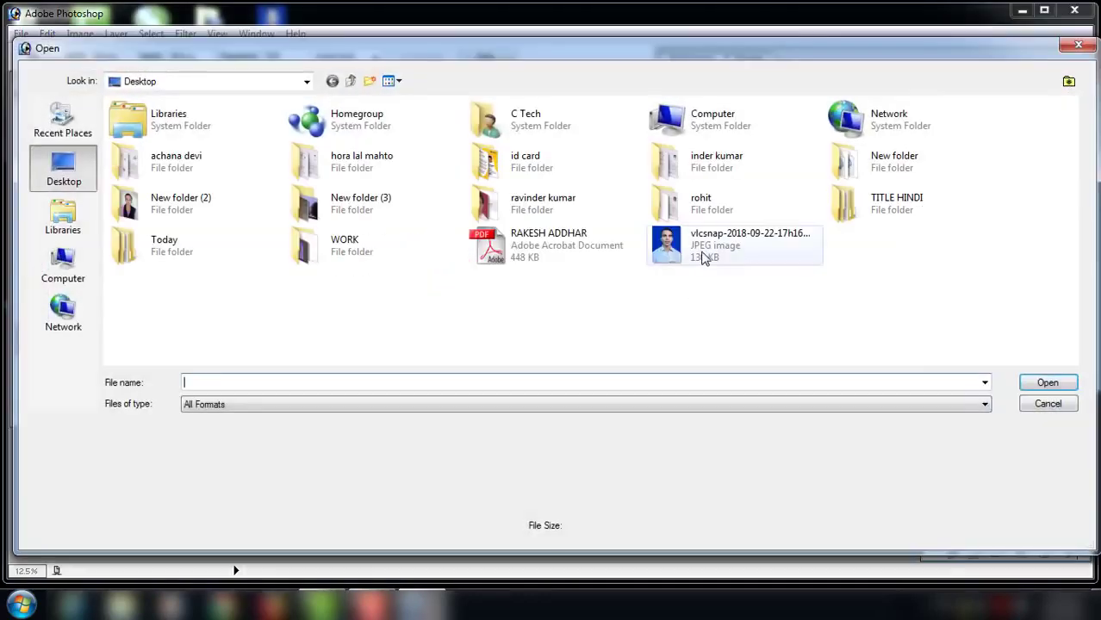
{"action": "double_click", "coordinate": [704, 250]}
{"action": "left_click_drag", "start_coordinate": [425, 544], "coordinate": [710, 562]}
Crop the photo around the face to 360×450 px at 300 ppi, then play the 42 copy action.
{"action": "mouse_move", "coordinate": [262, 121]}
{"action": "left_mouse_down"}
{"action": "mouse_move", "coordinate": [273, 156]}
{"action": "mouse_move", "coordinate": [566, 501]}
{"action": "left_mouse_up"}
{"action": "left_click_drag", "start_coordinate": [414, 319], "coordinate": [373, 339]}
{"action": "key", "text": "Return"}
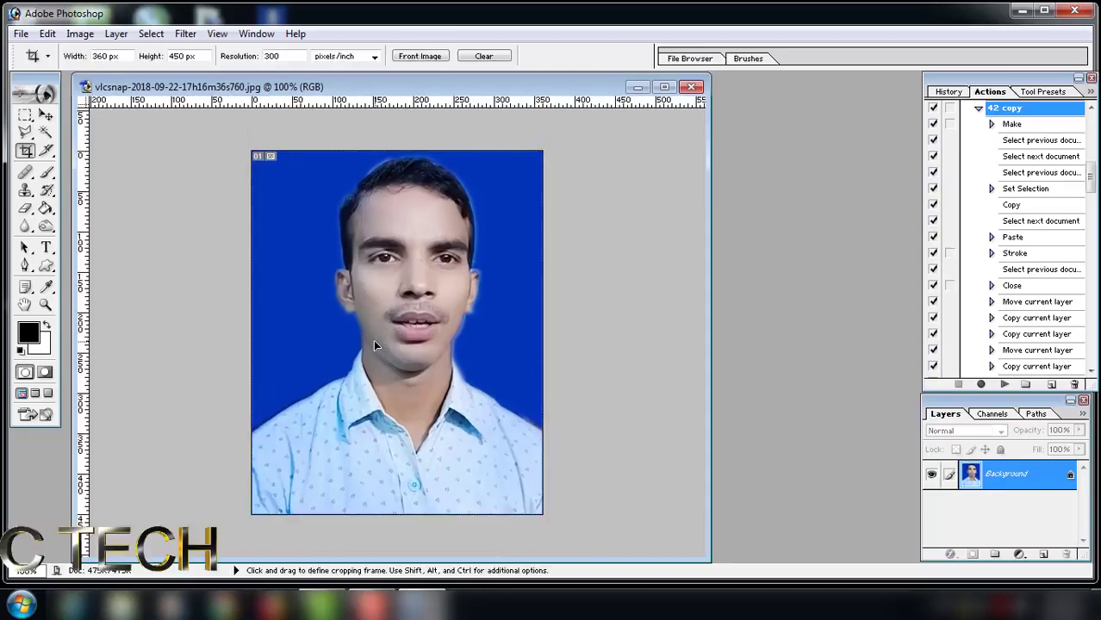
{"action": "key", "text": "F2"}
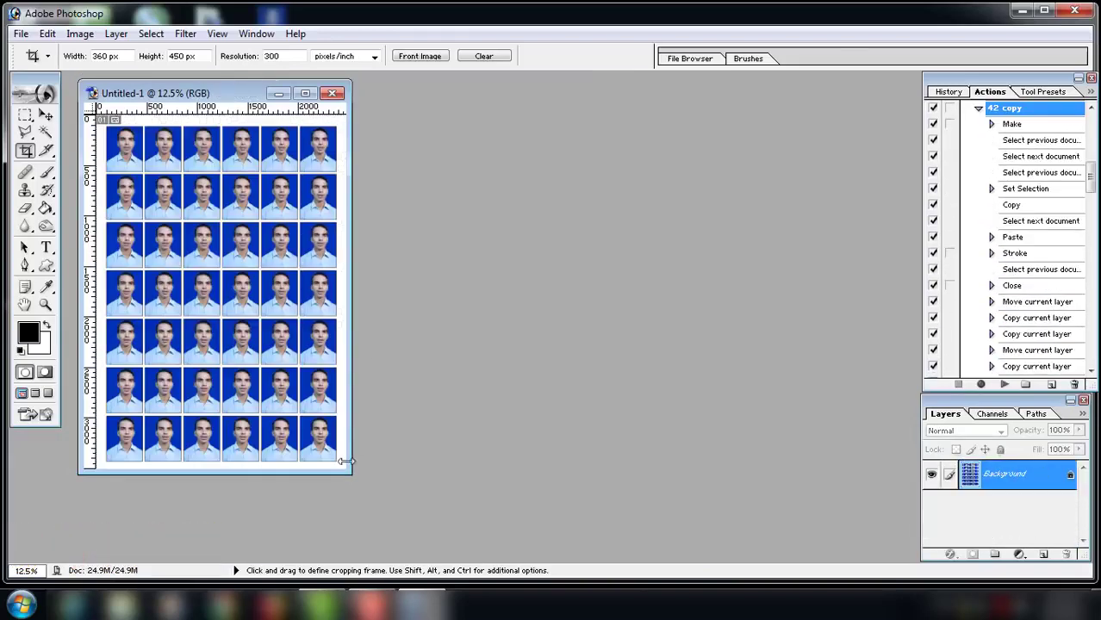
Enlarge the new 42-photo sheet window, collapse 42 copy, and select the AADHAAR CARD ACTION set.
{"action": "left_click_drag", "start_coordinate": [348, 472], "coordinate": [750, 560]}
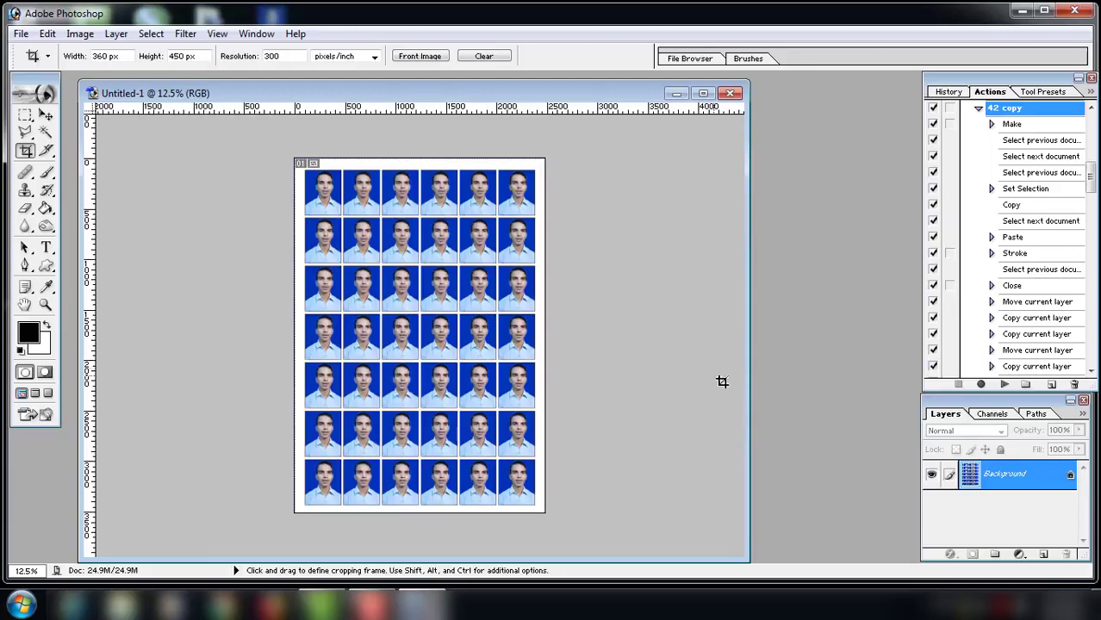
{"action": "left_click", "coordinate": [979, 110]}
{"action": "left_click", "coordinate": [1036, 225]}
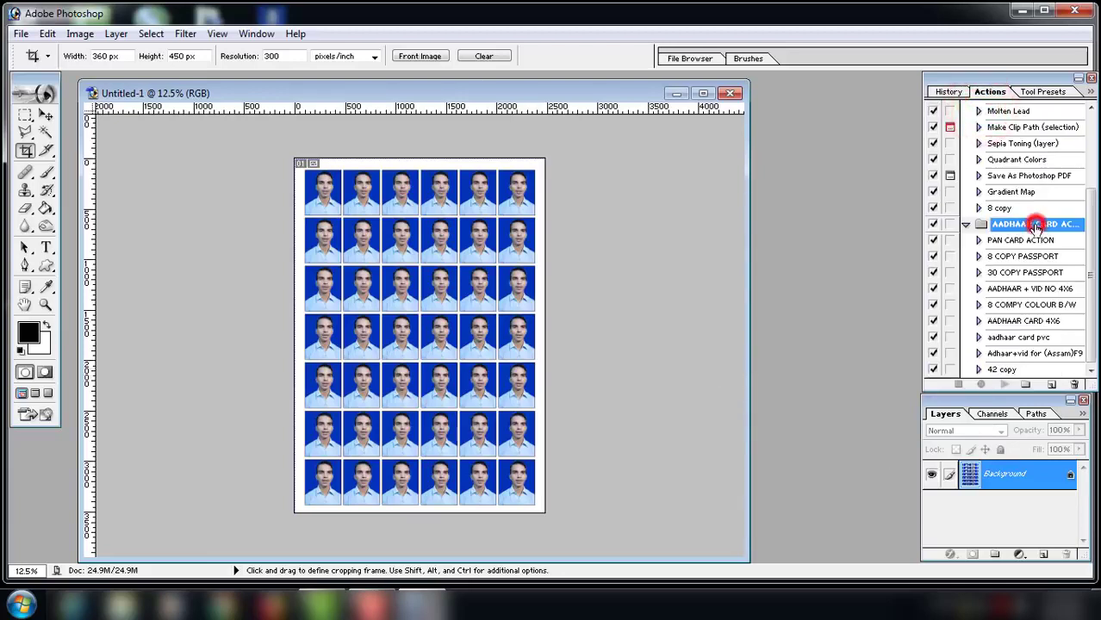
Load AADHAAR CARD ACTION.atn through the Actions palette's Load Actions command.
{"action": "left_click", "coordinate": [1090, 91]}
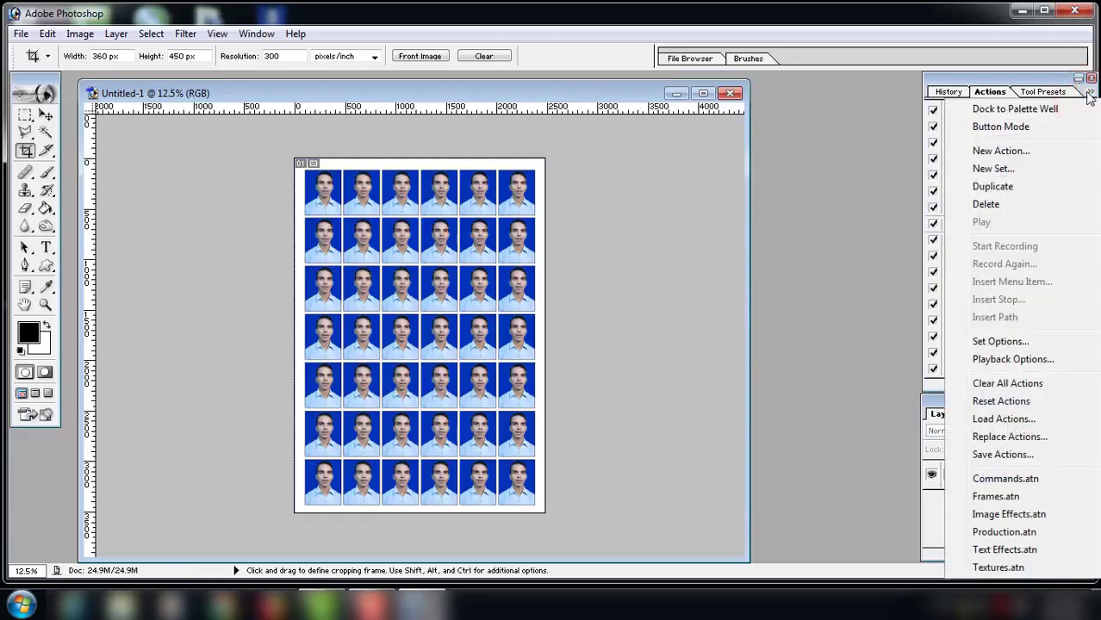
{"action": "left_click", "coordinate": [1003, 419]}
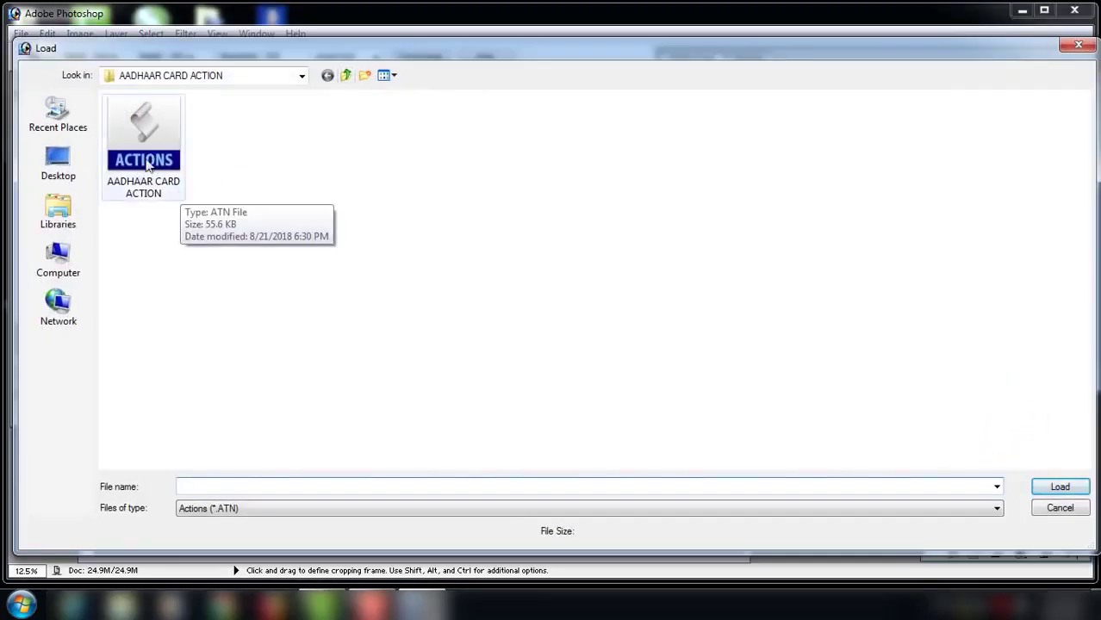
{"action": "left_click", "coordinate": [135, 162]}
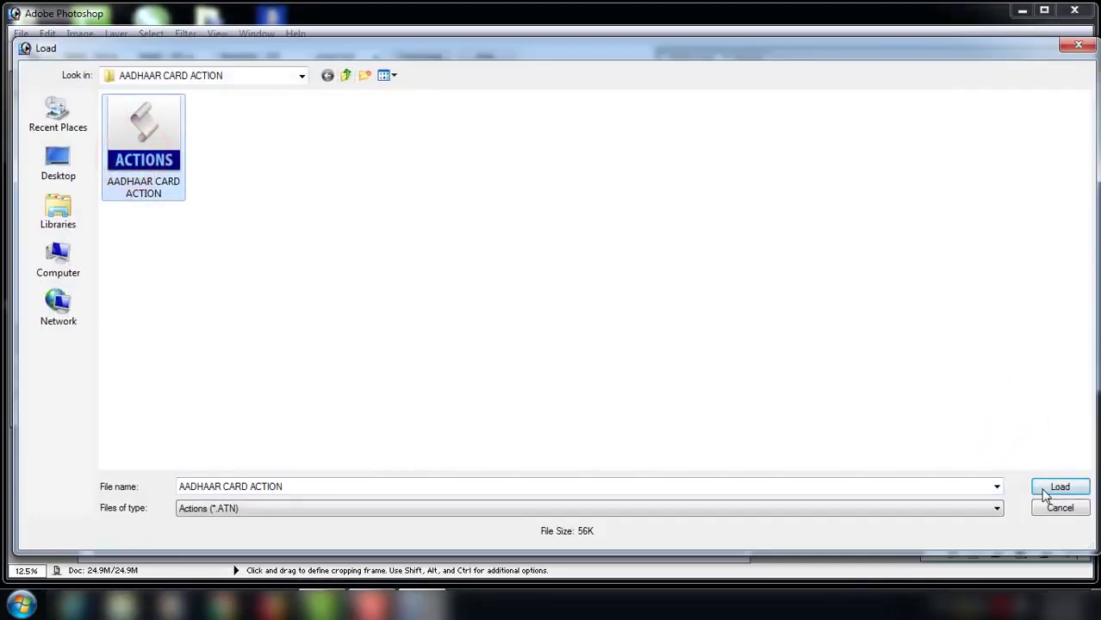
{"action": "left_click", "coordinate": [1076, 45]}
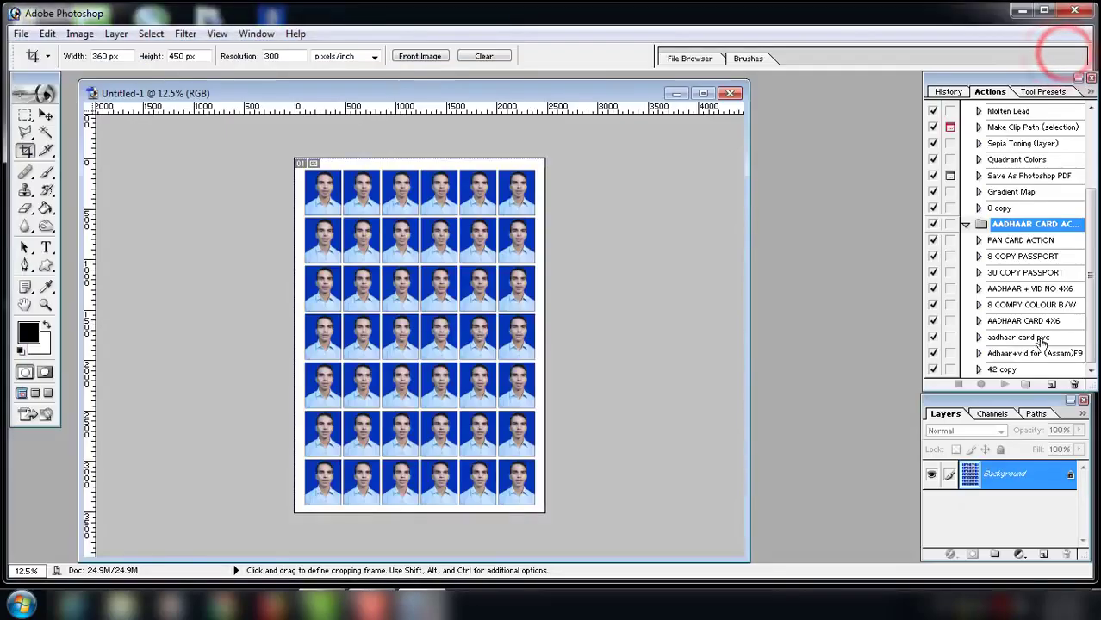